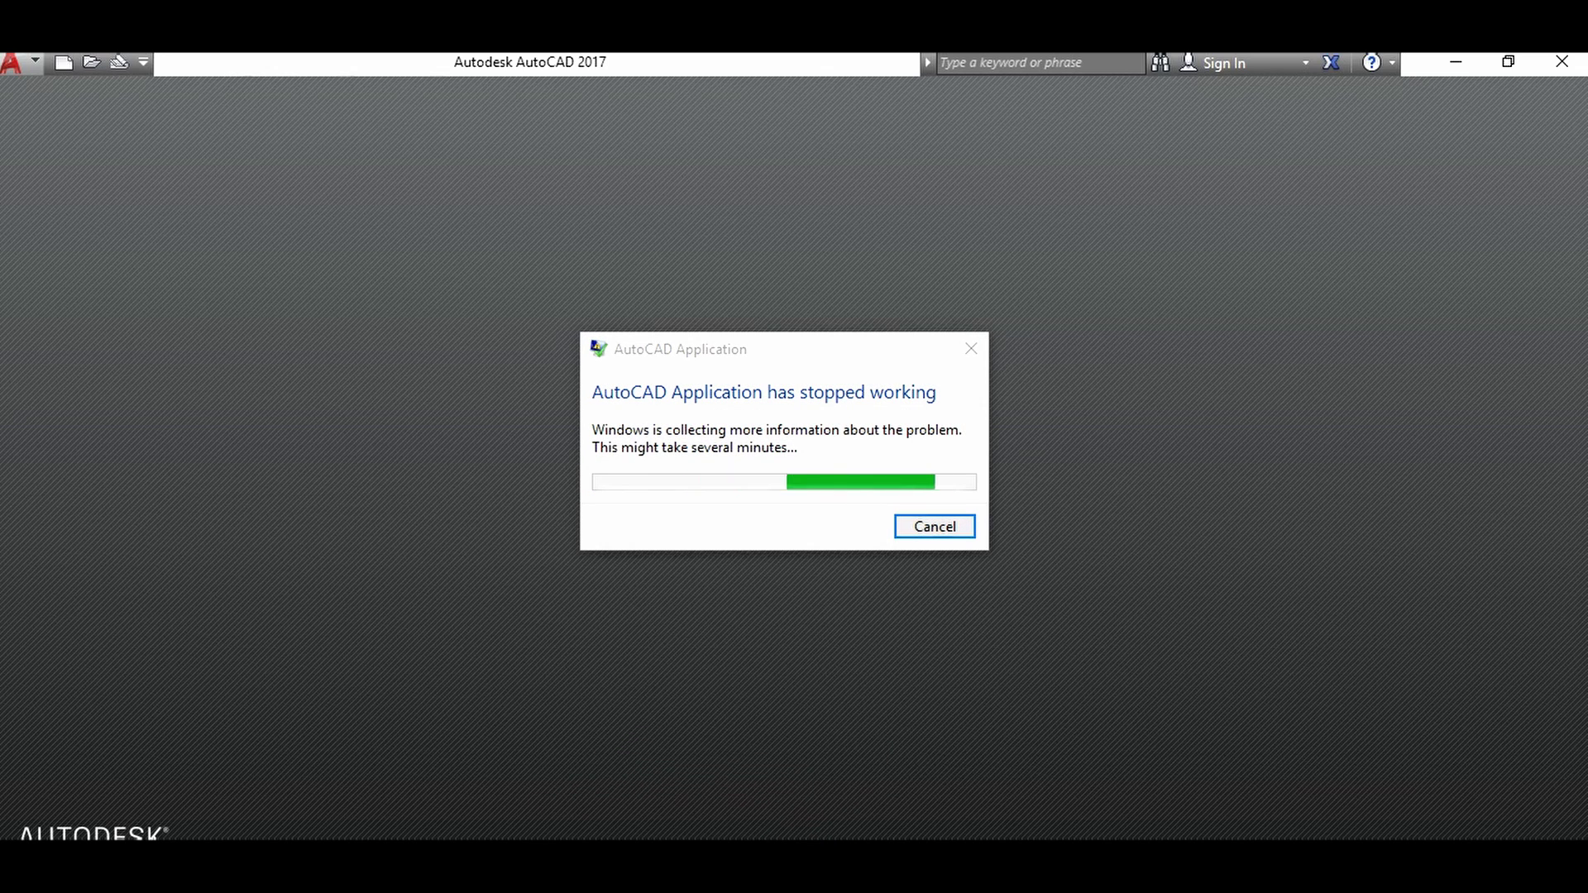
Dismiss the AutoCAD crash error and open the blank Drawing1.dwg
click(971, 348)
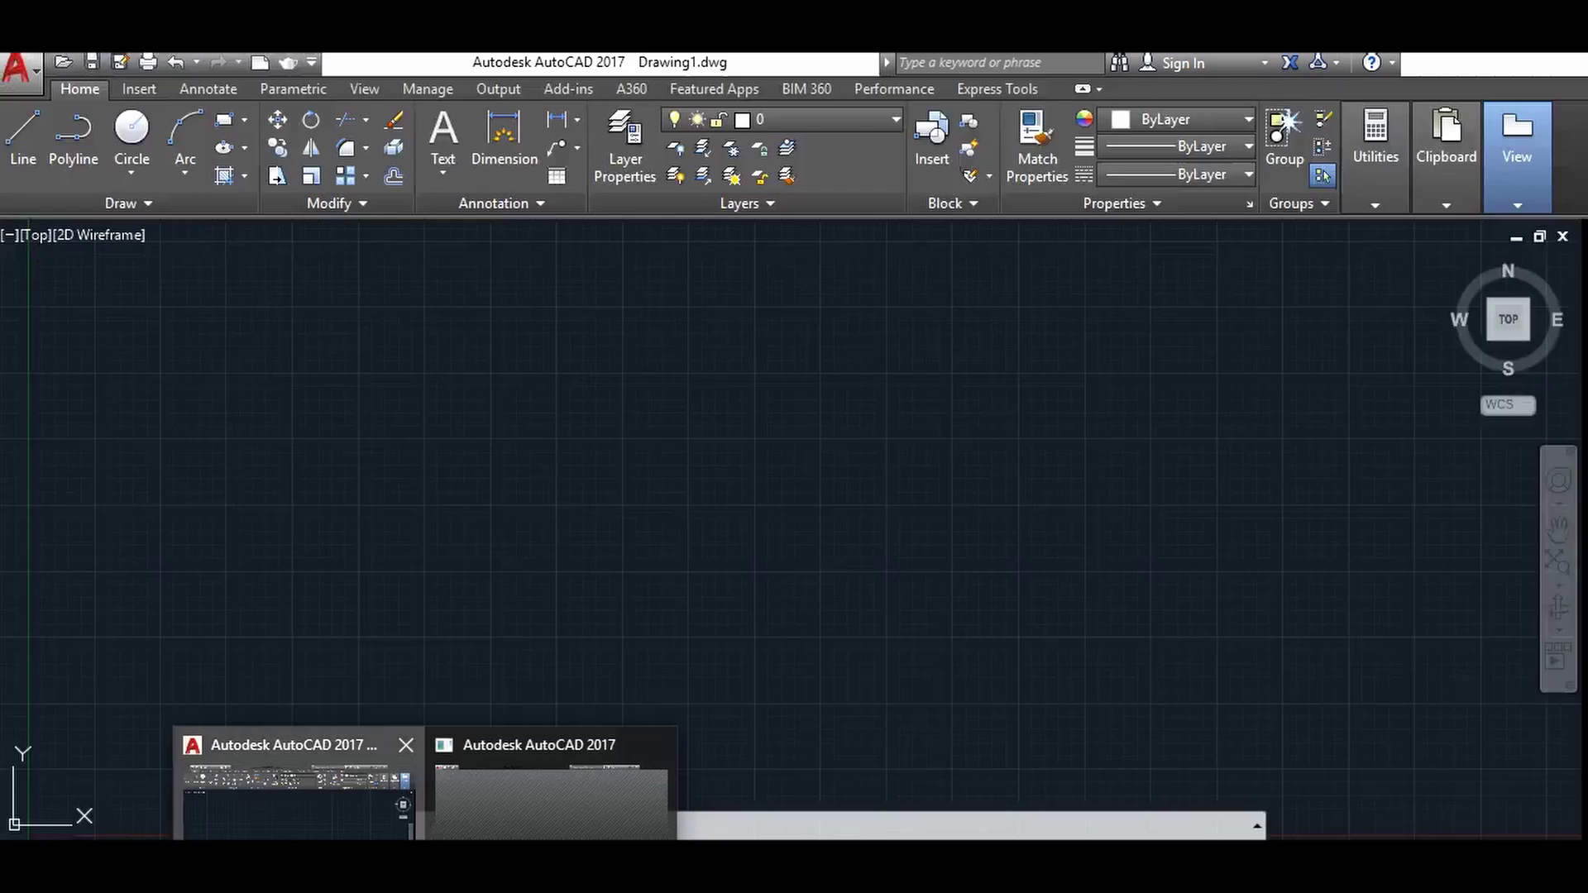
click(298, 786)
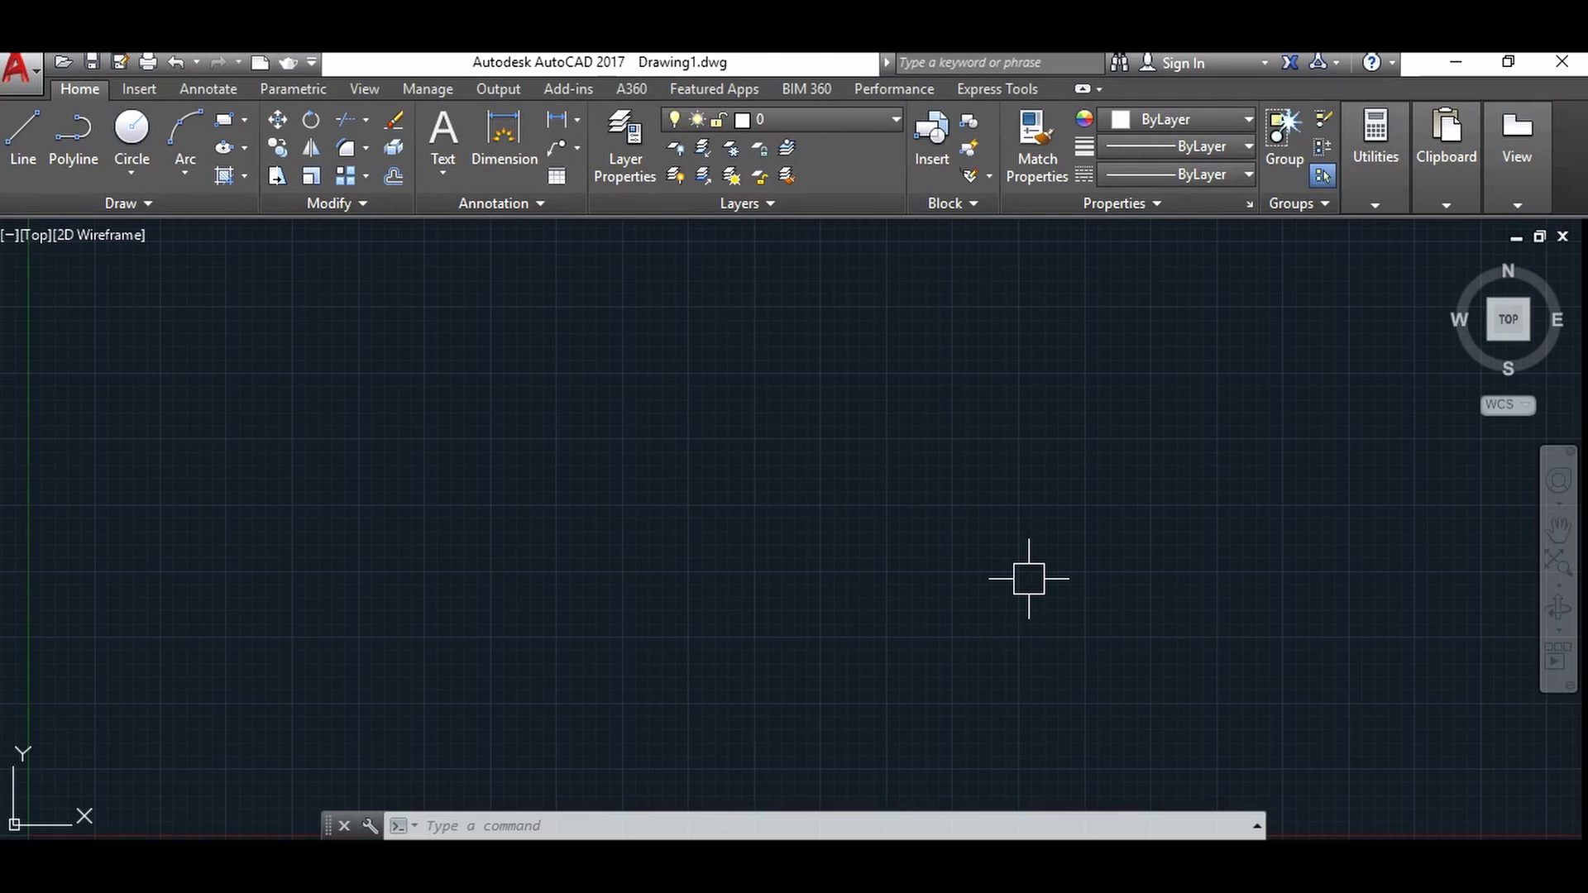
Run LIMITS with lower-left corner 0,0 and upper-right corner 40,50
text(L)
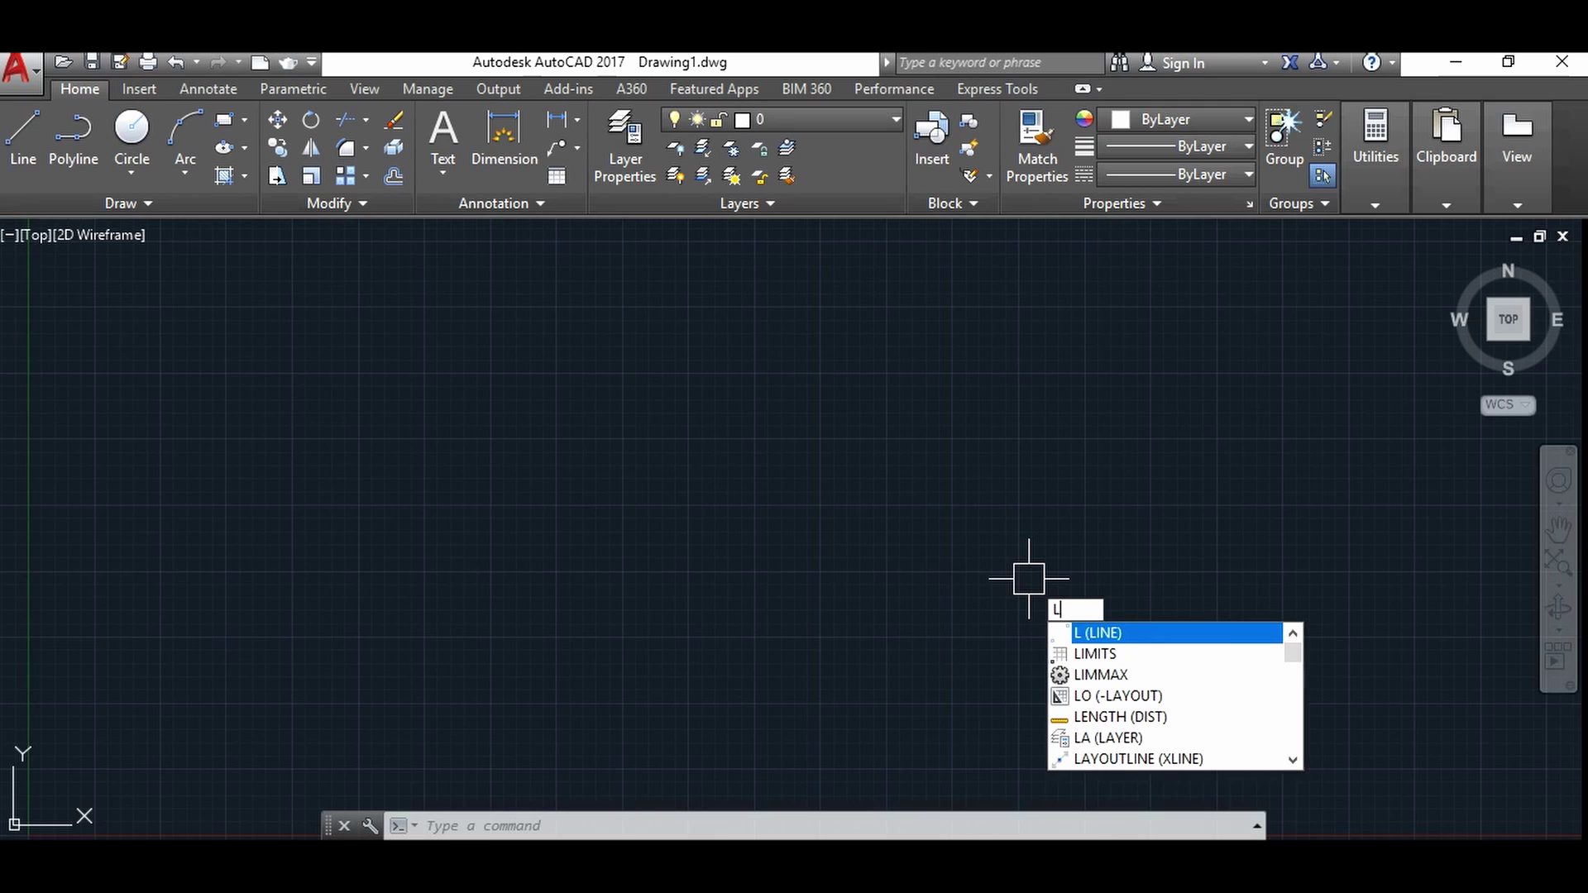
text(IMITS)
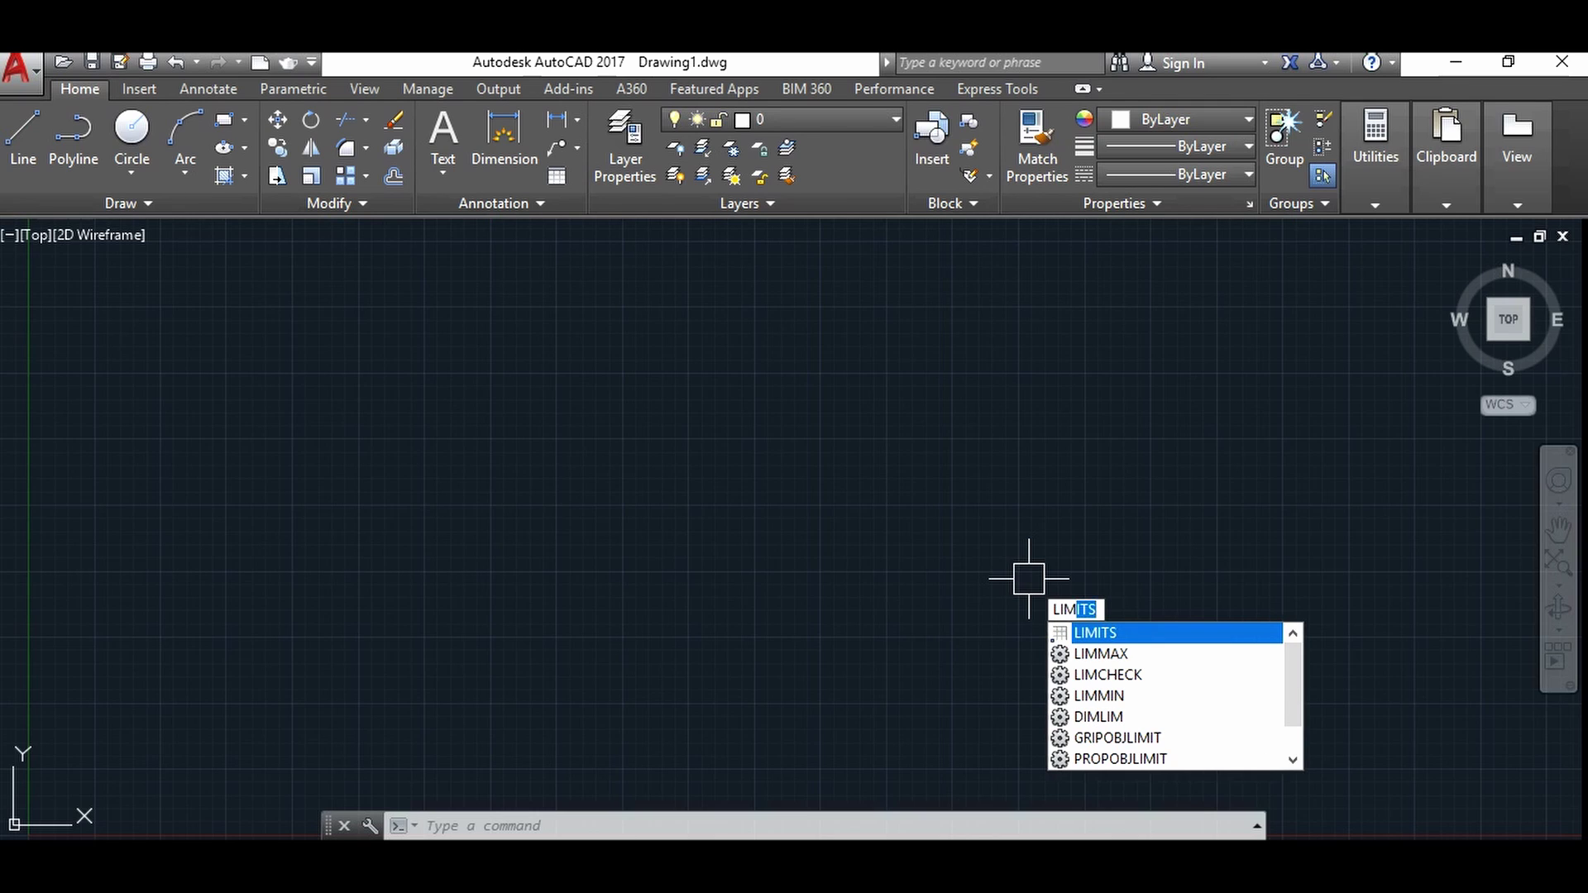
key(Return)
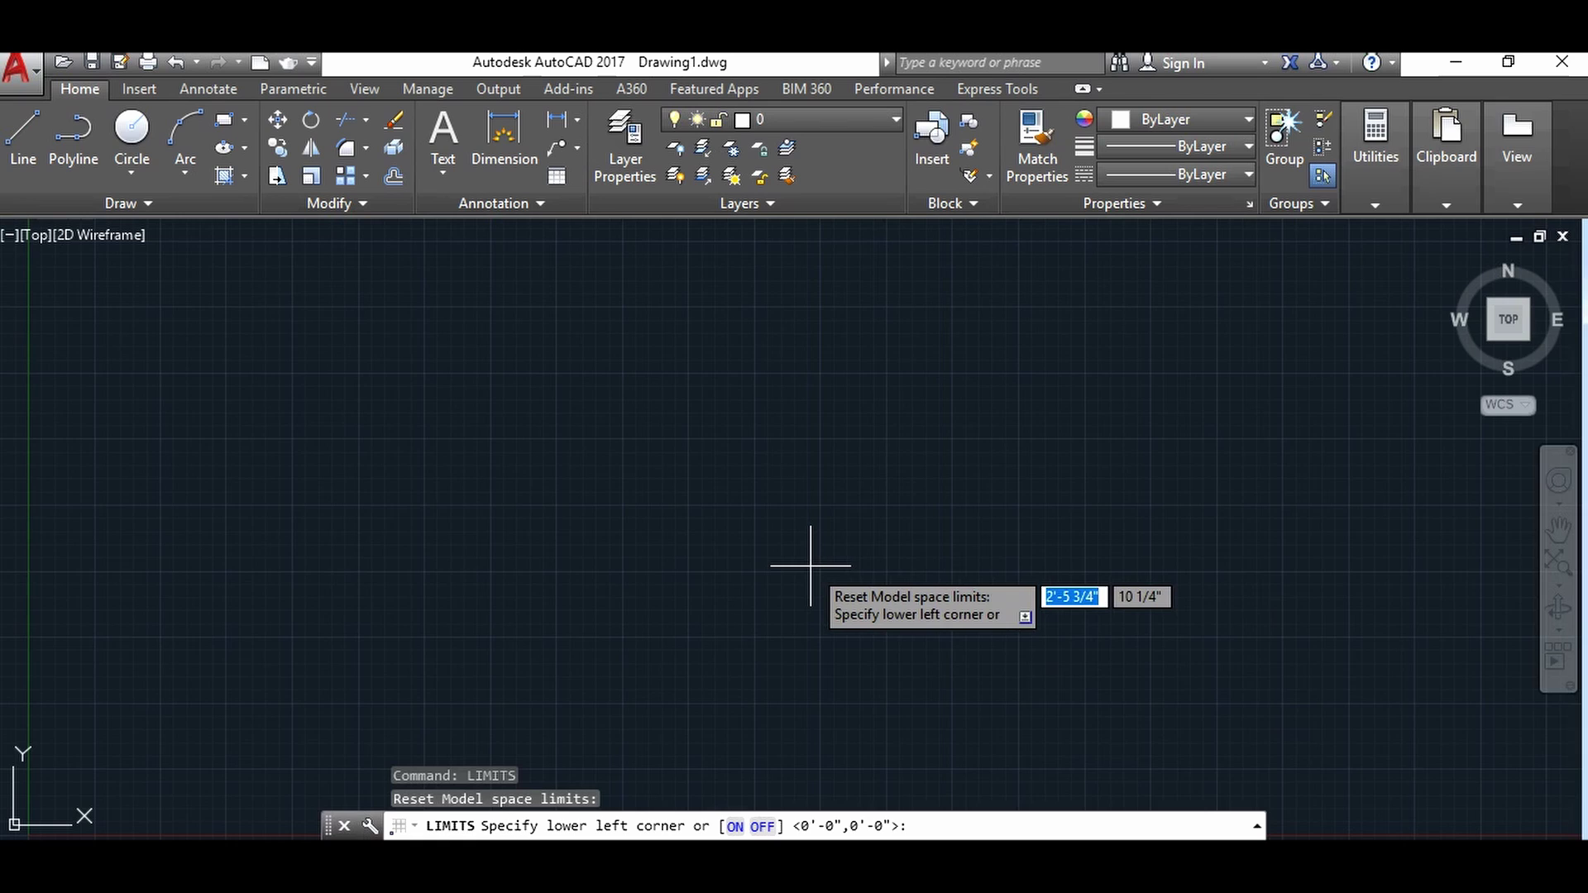
text(0)
key(Tab)
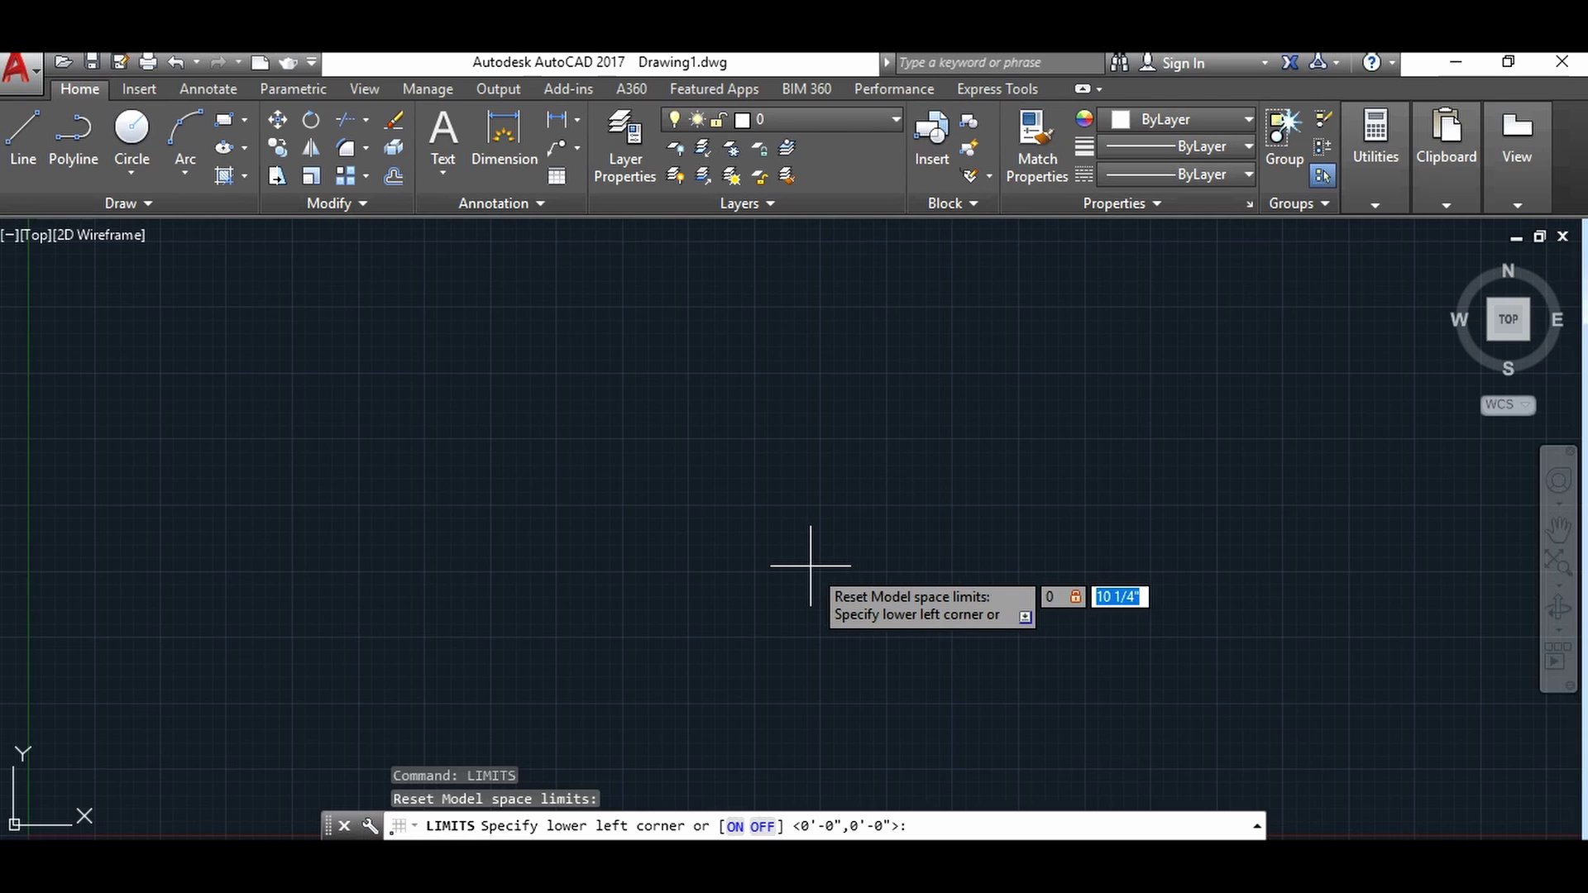
text(0)
key(Return)
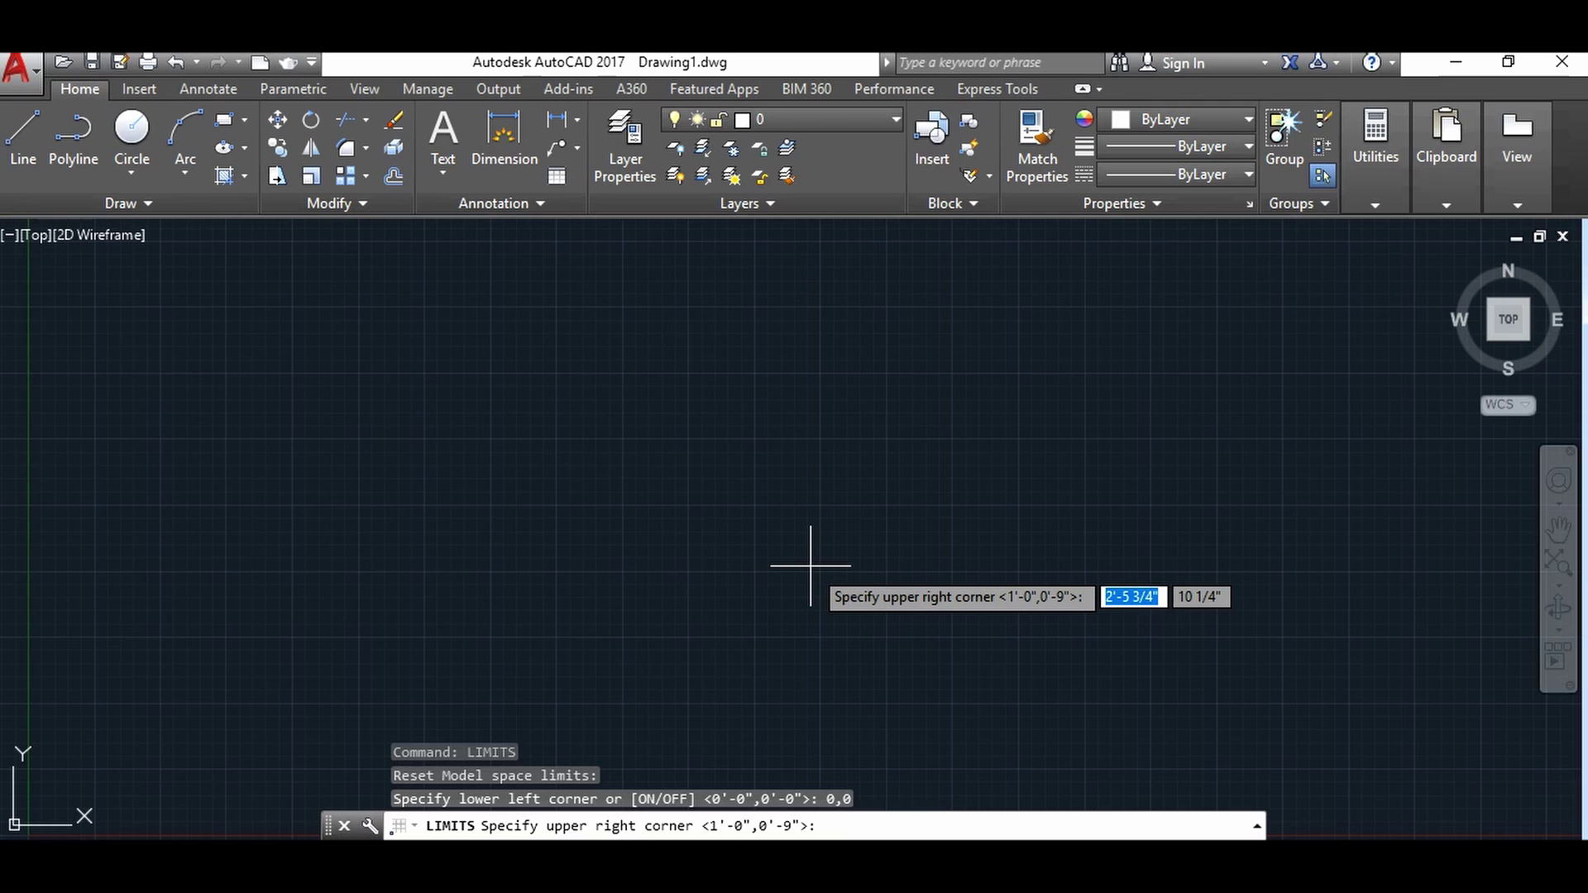
text(40)
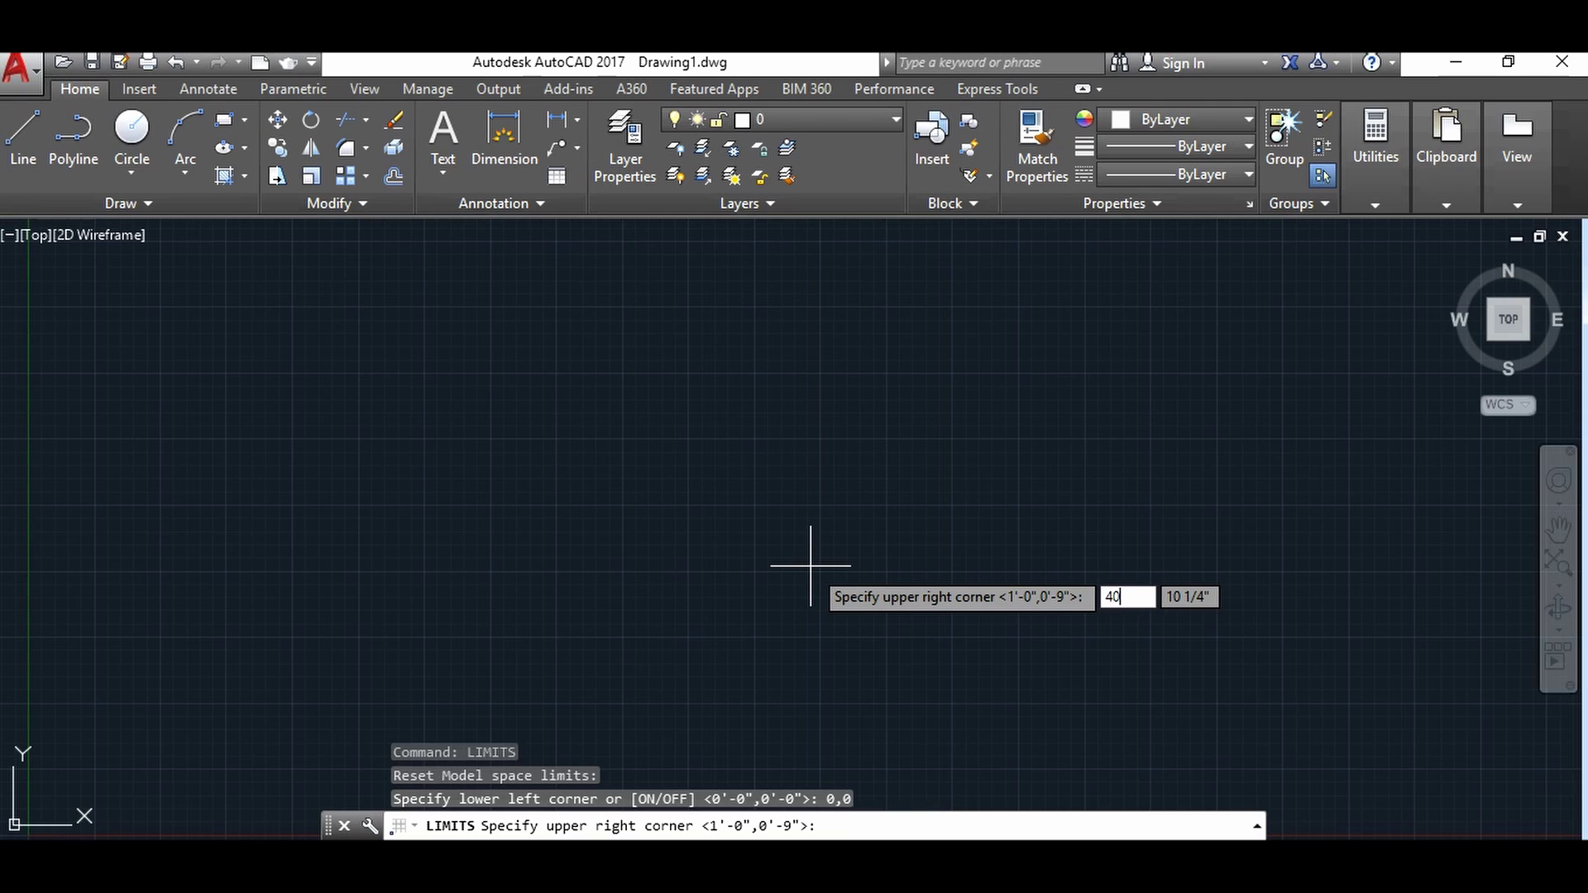
key(Tab)
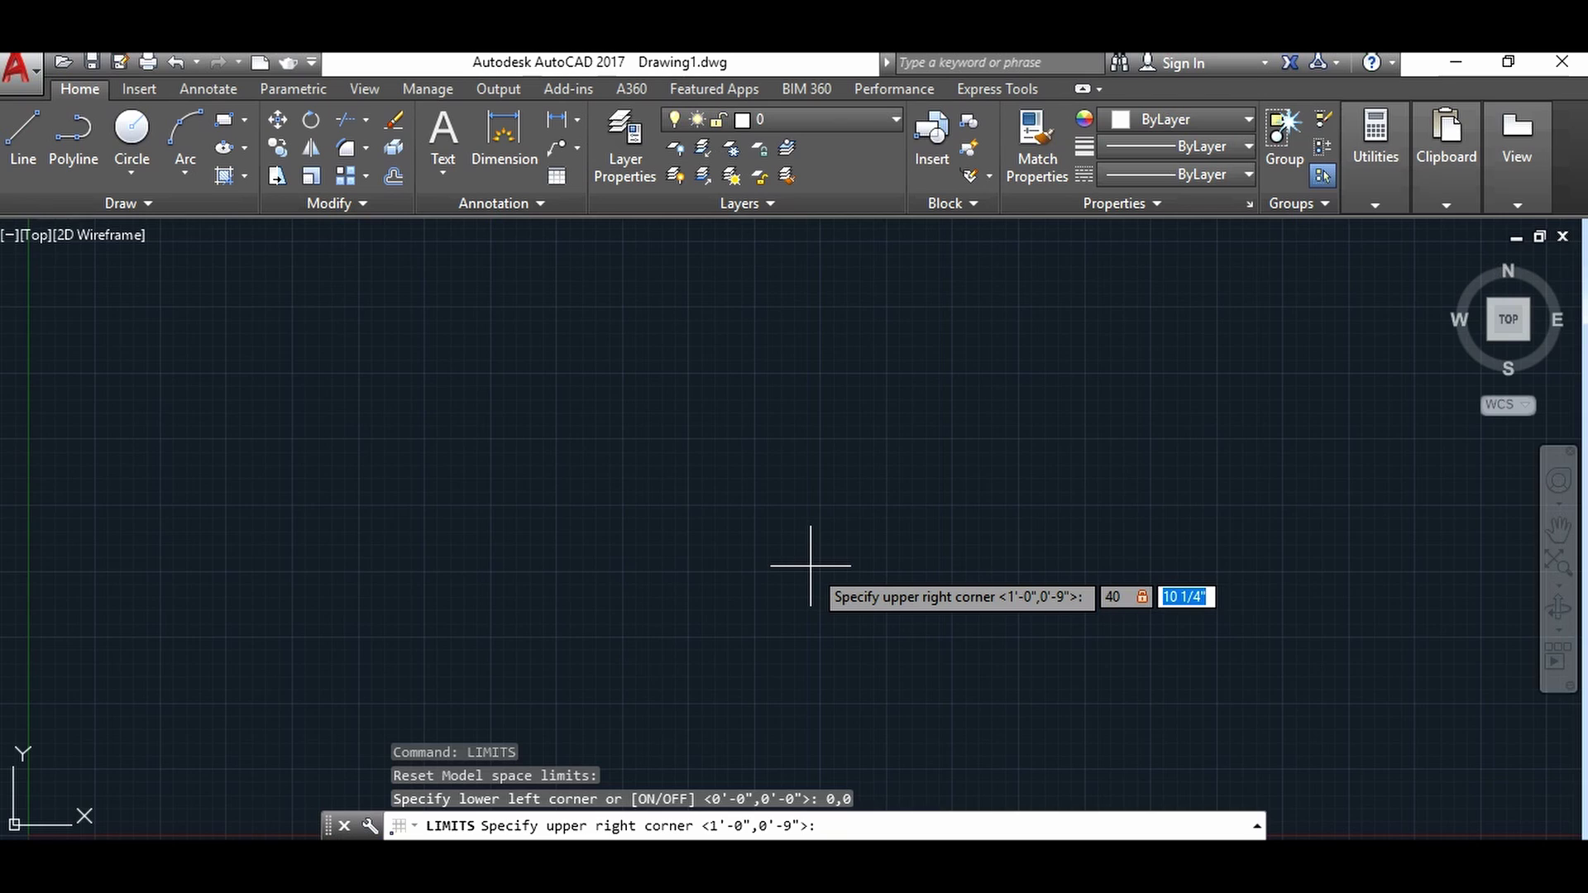
text(50)
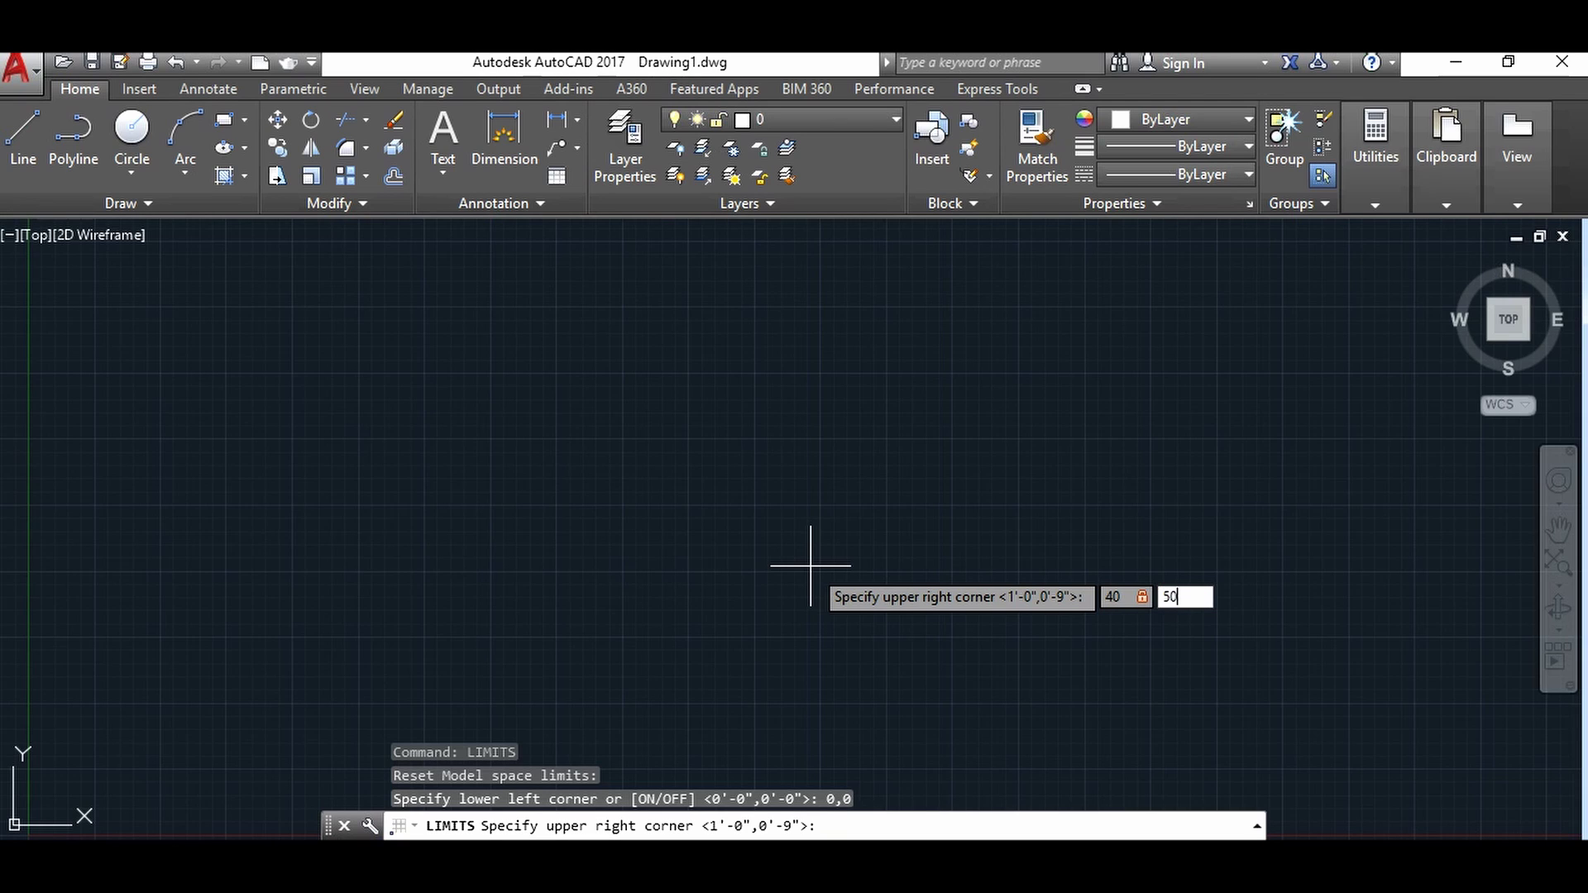
key(Return)
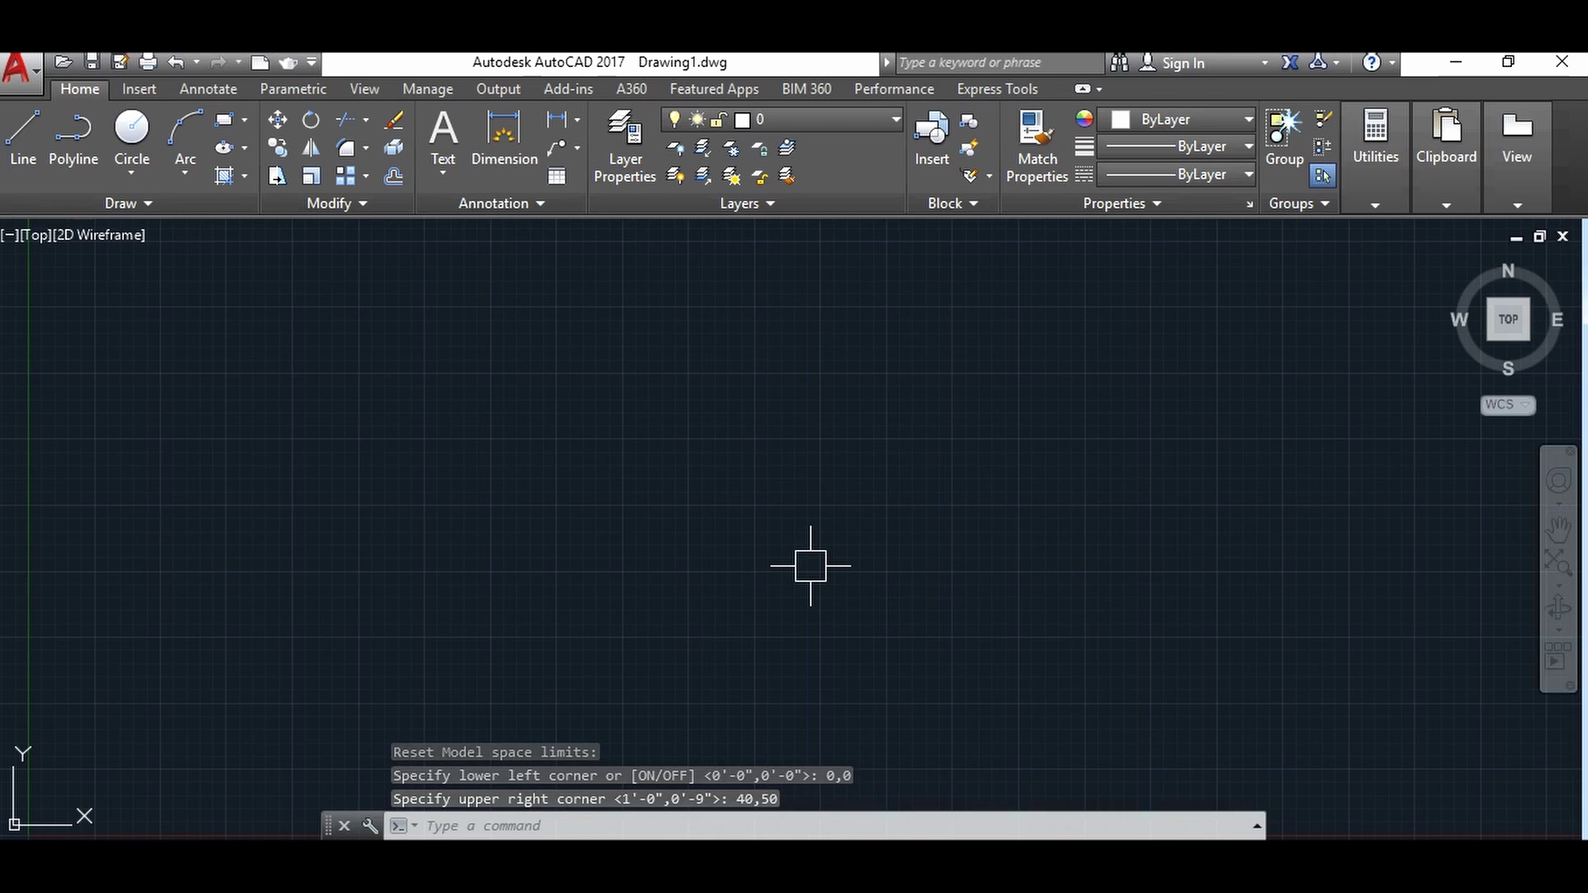
scroll(816, 600, down, 2)
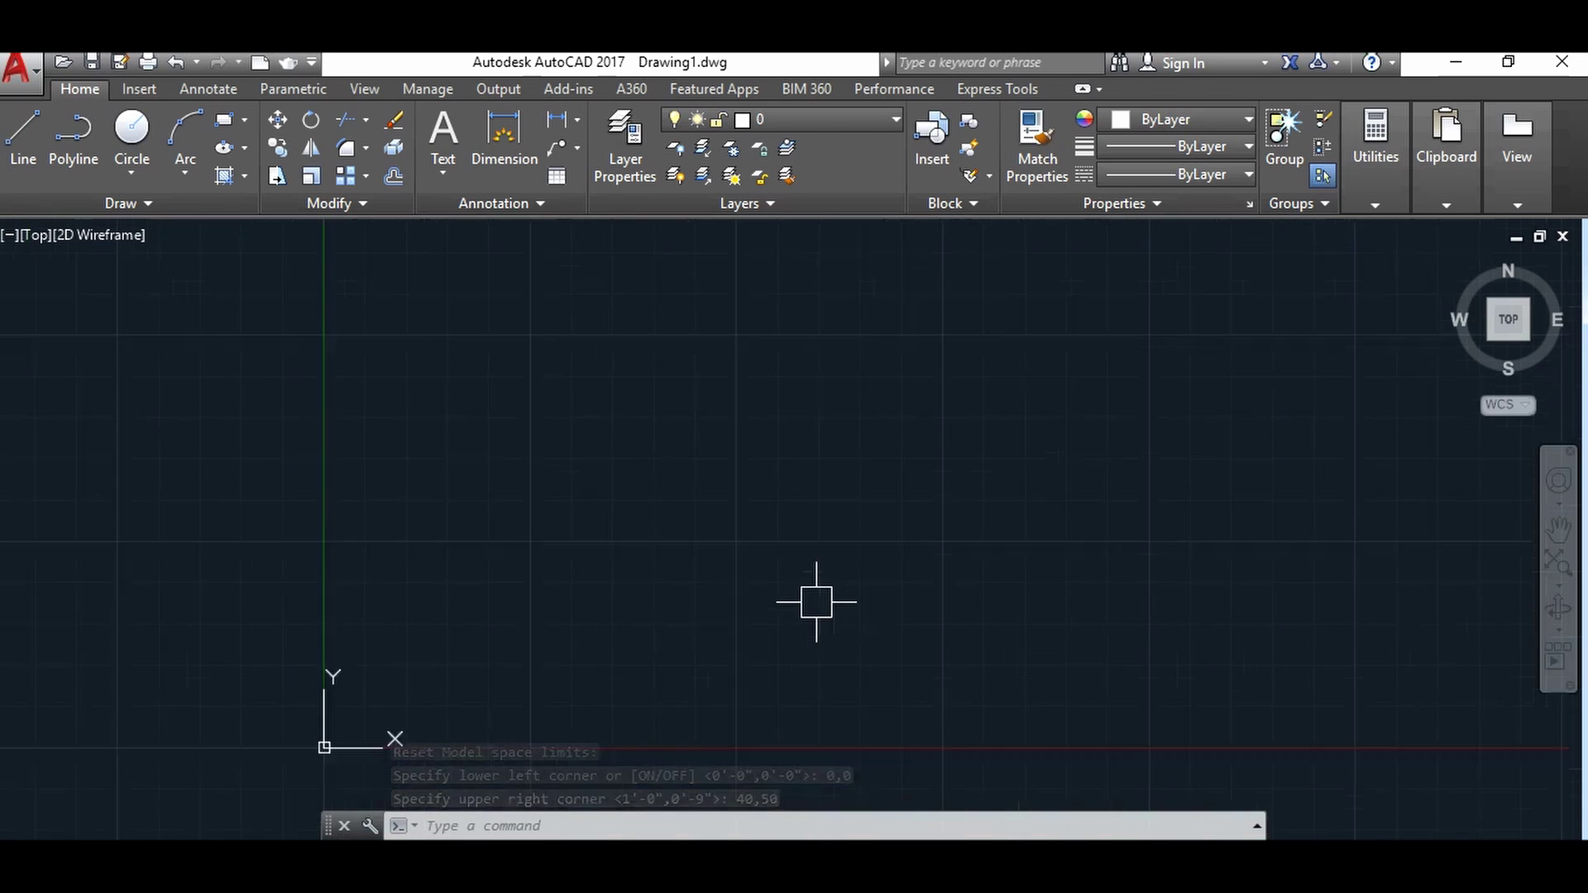
scroll(784, 579, down, 2)
scroll(772, 578, down, 1)
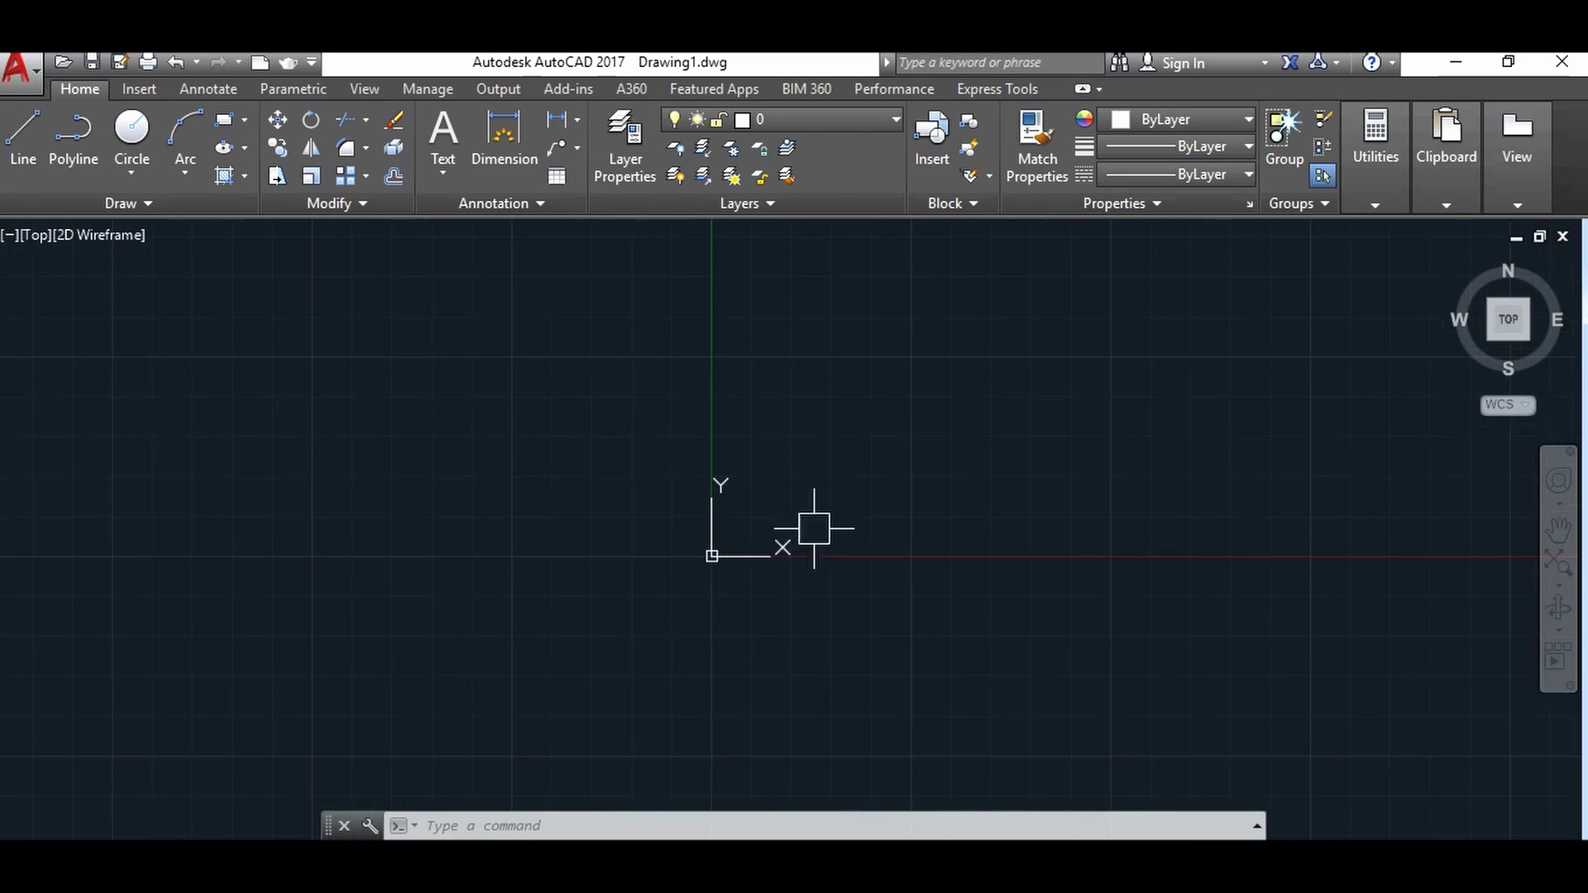
scroll(695, 578, down, 1)
scroll(811, 502, down, 2)
scroll(811, 502, up, 2)
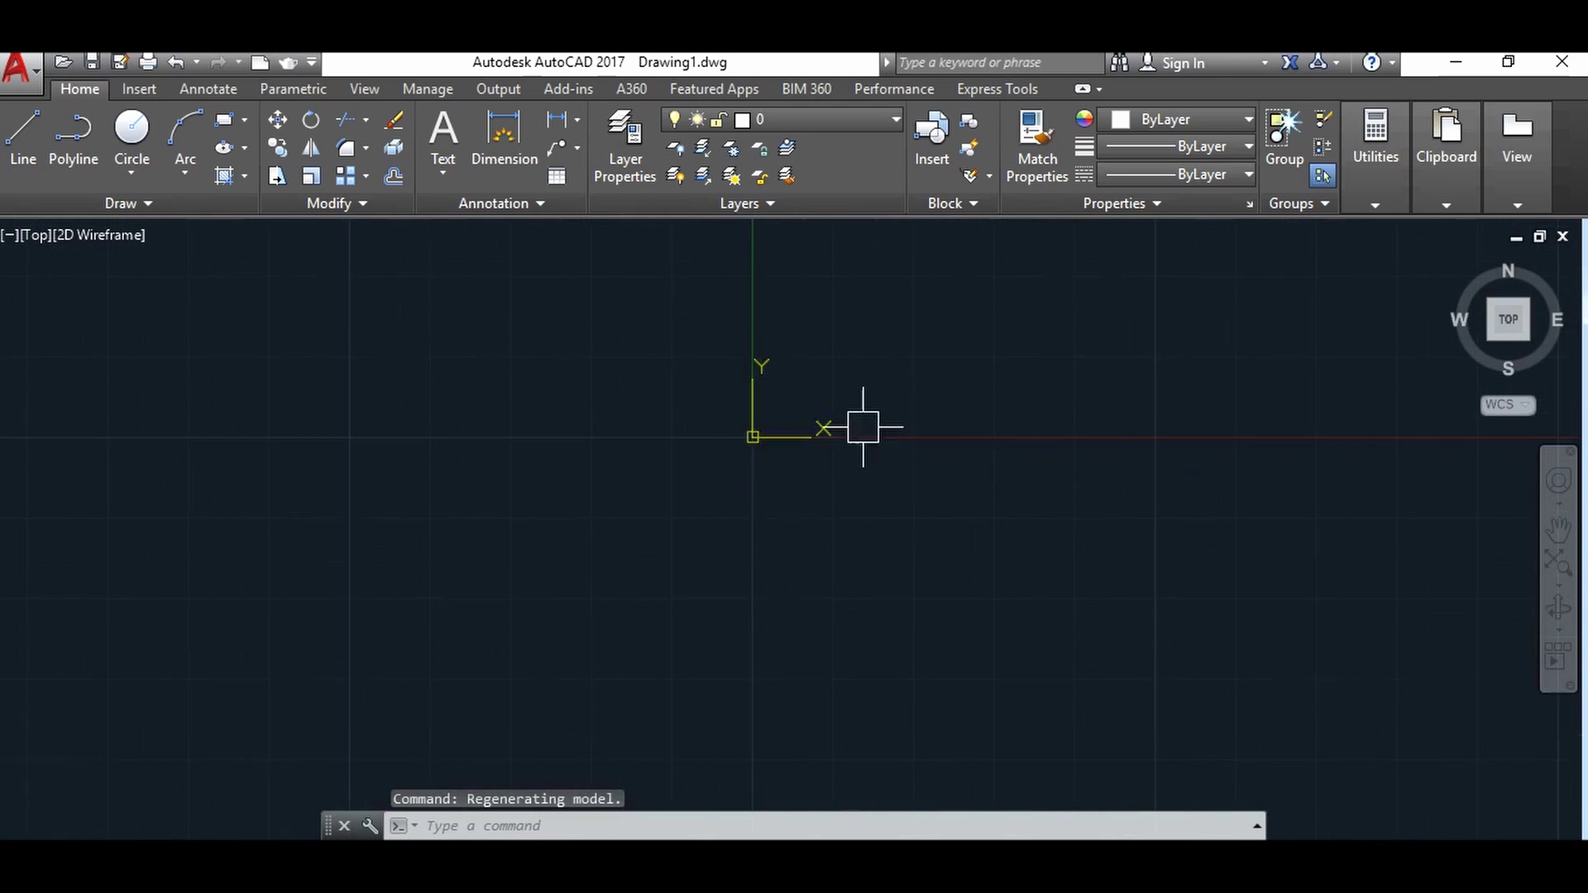
scroll(893, 385, down, 2)
scroll(975, 337, up, 3)
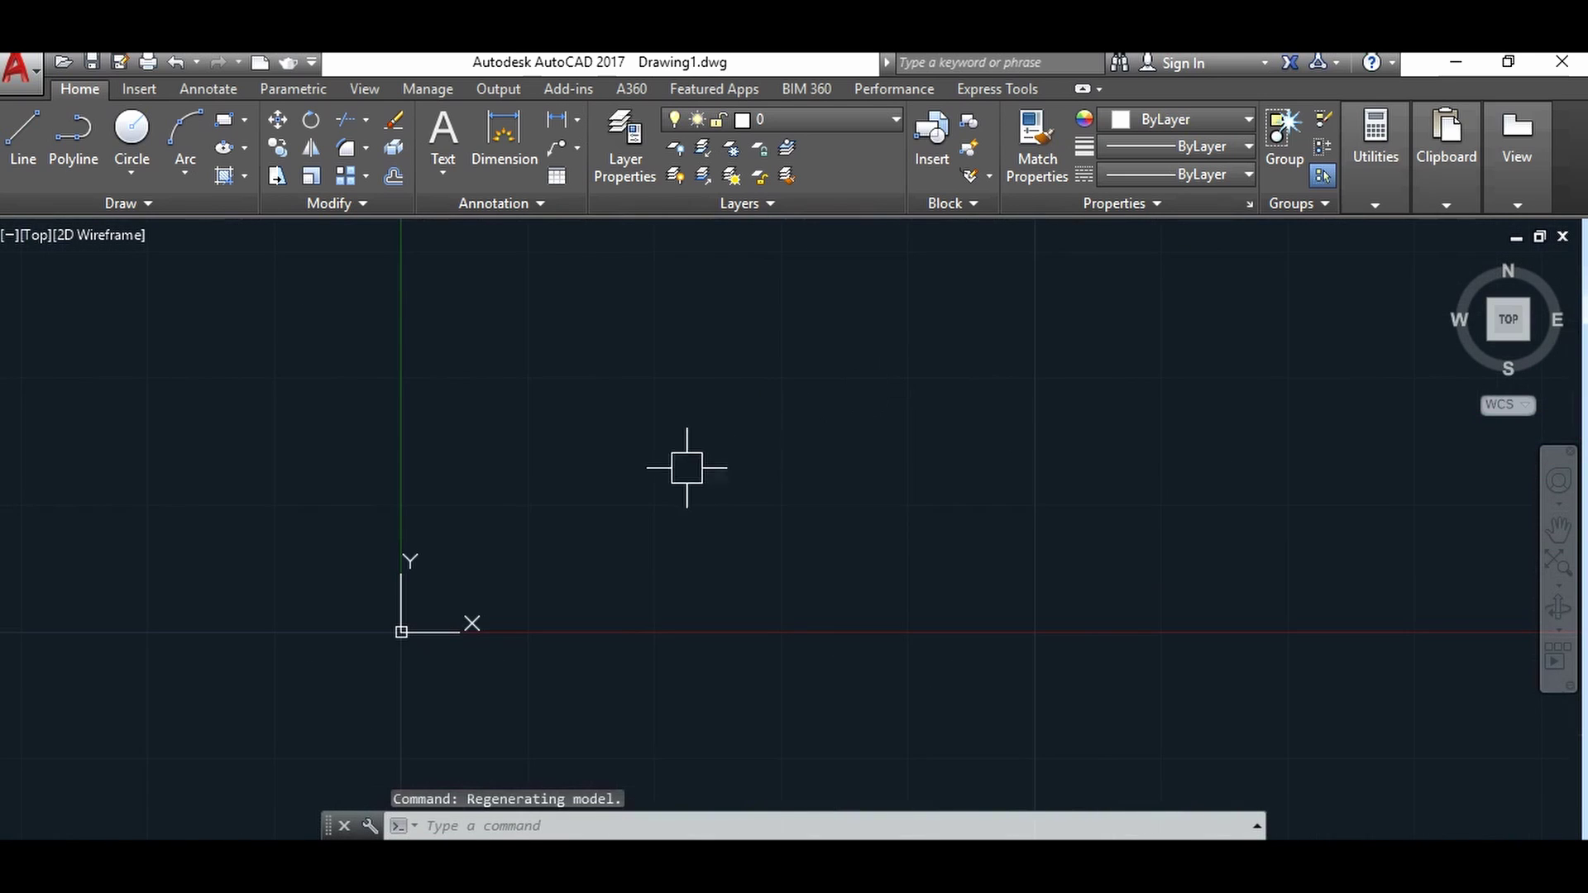
scroll(704, 522, up, 2)
scroll(704, 522, down, 2)
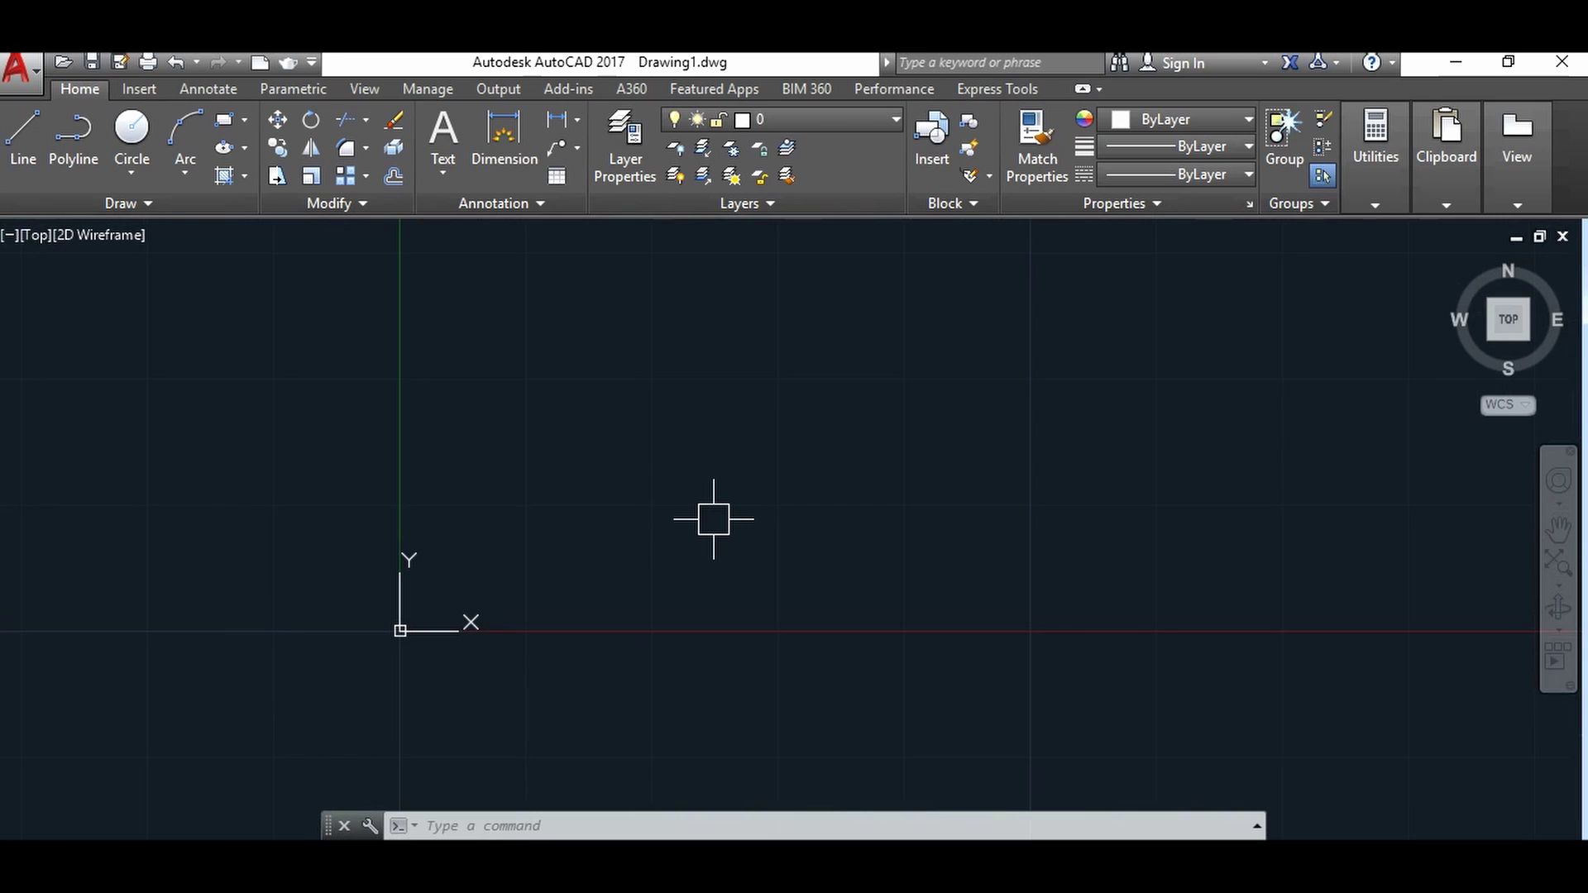
Set UCSICON to Noorigin so the icon stays in the lower-left corner
text(UC)
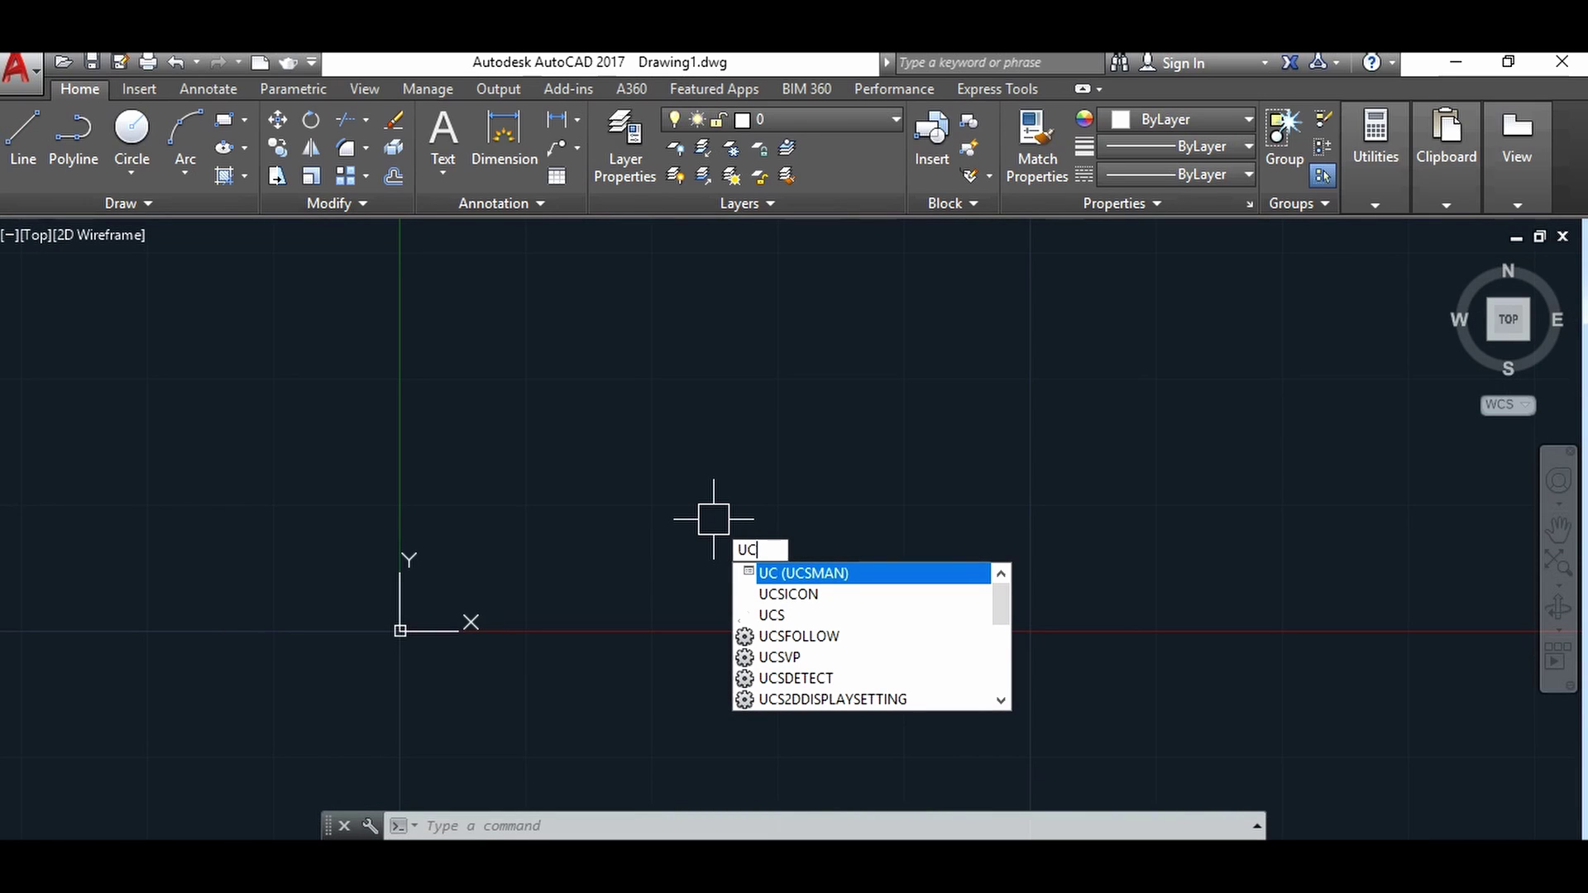
key(Down)
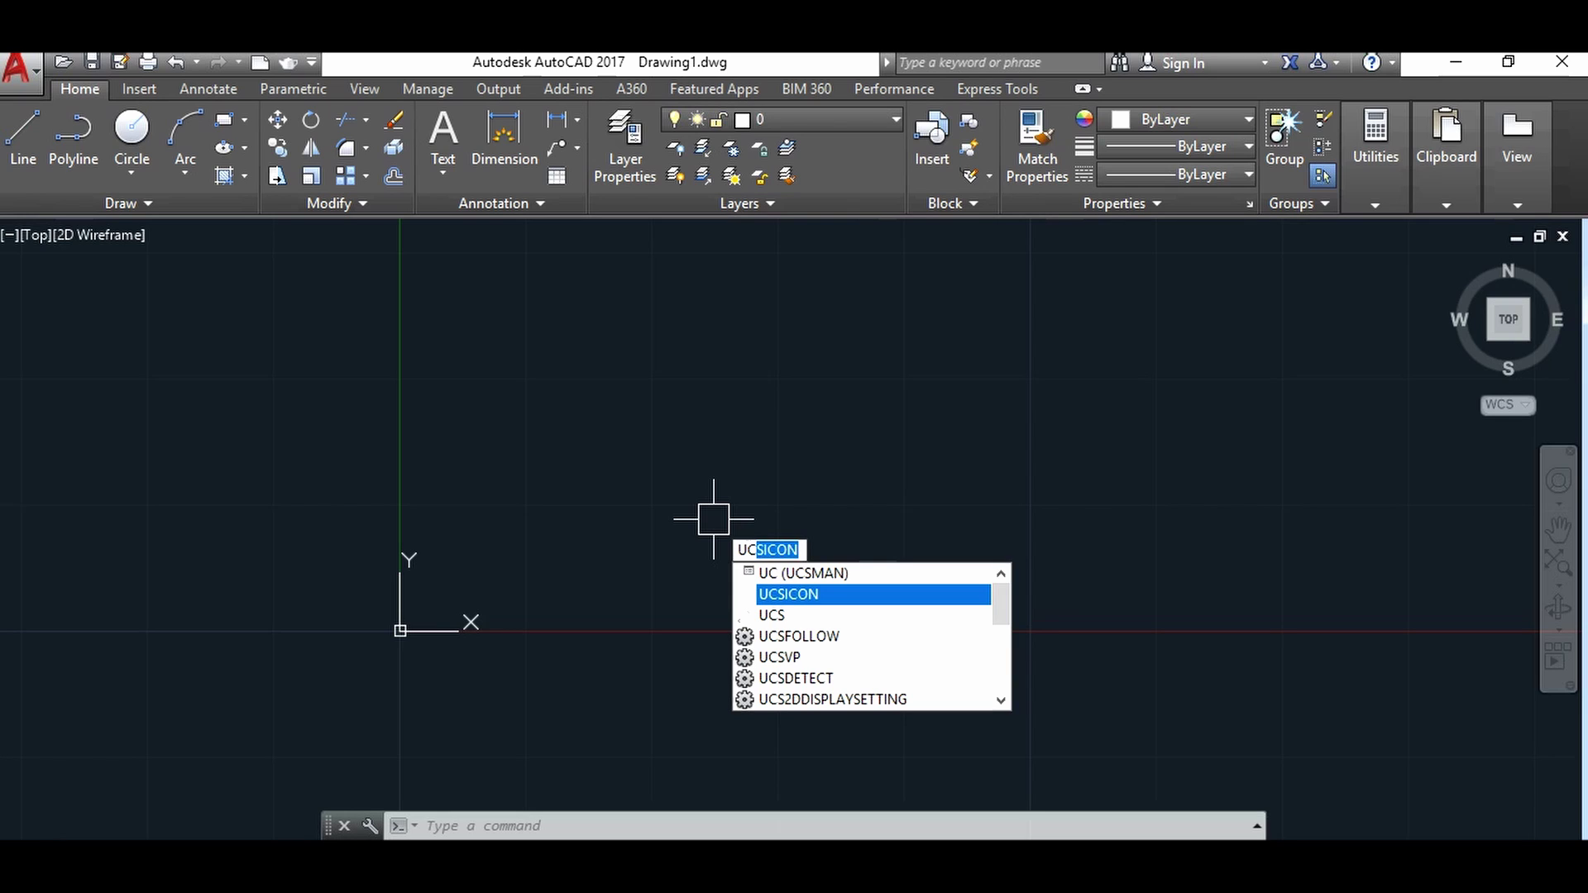
key(Return)
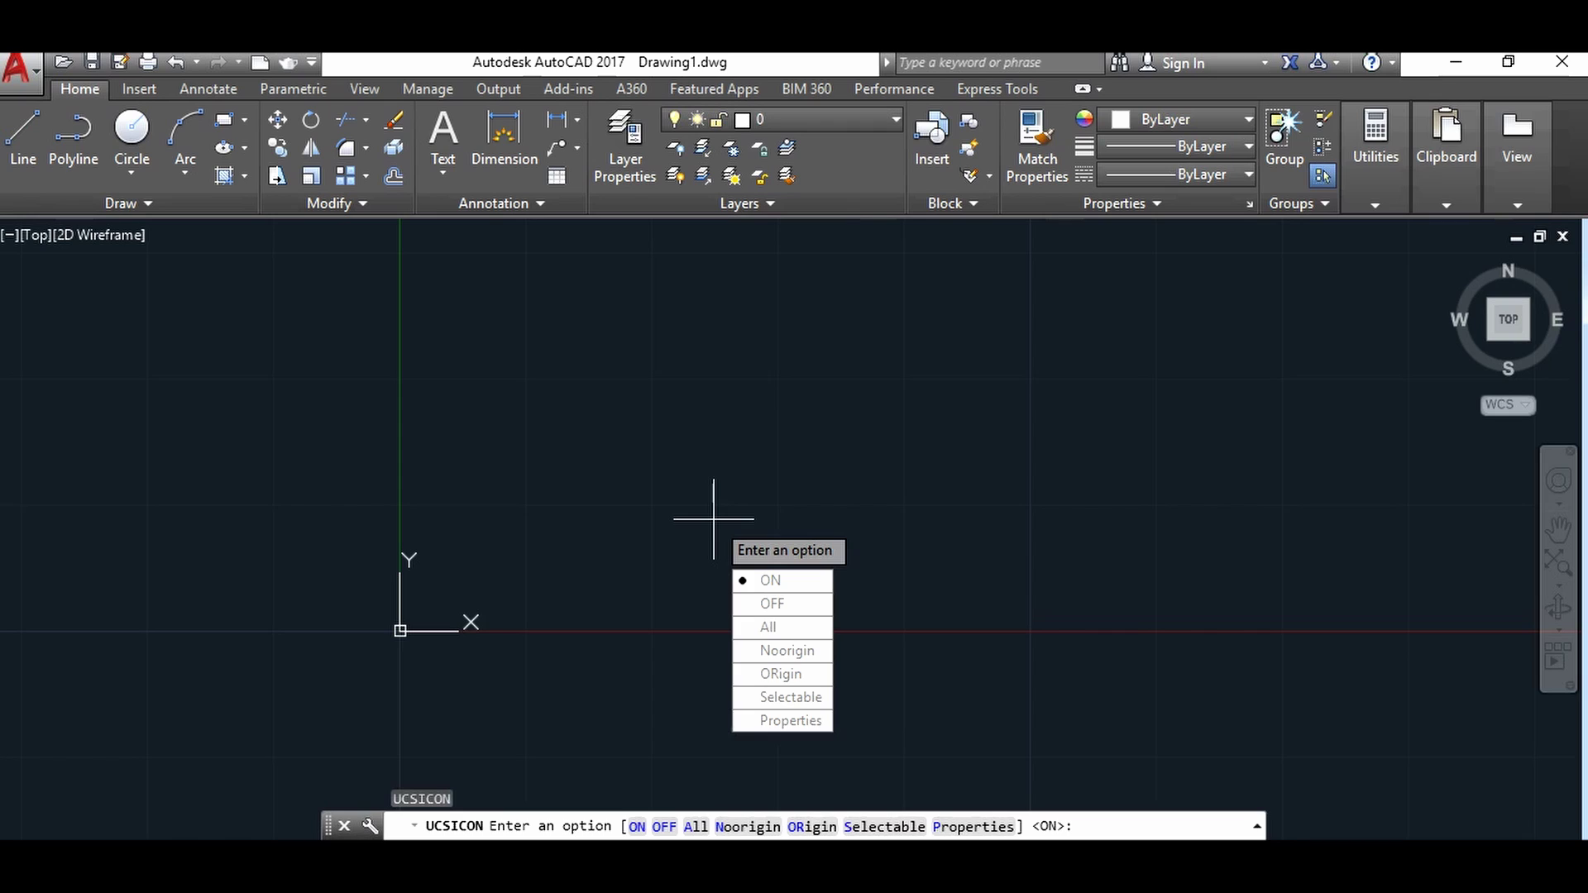
text(n)
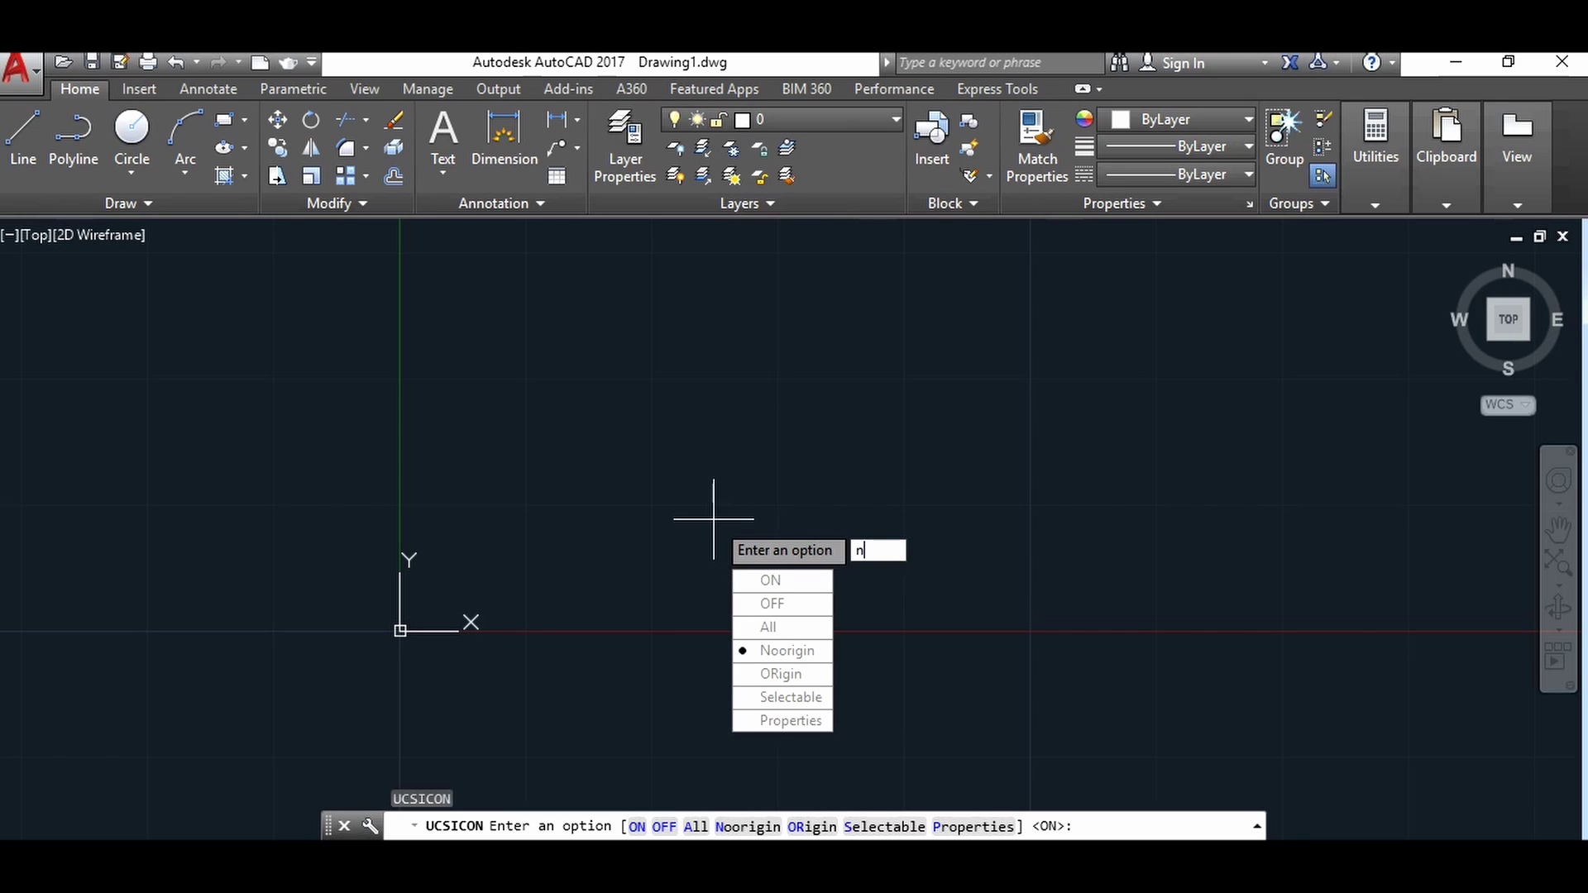
key(Return)
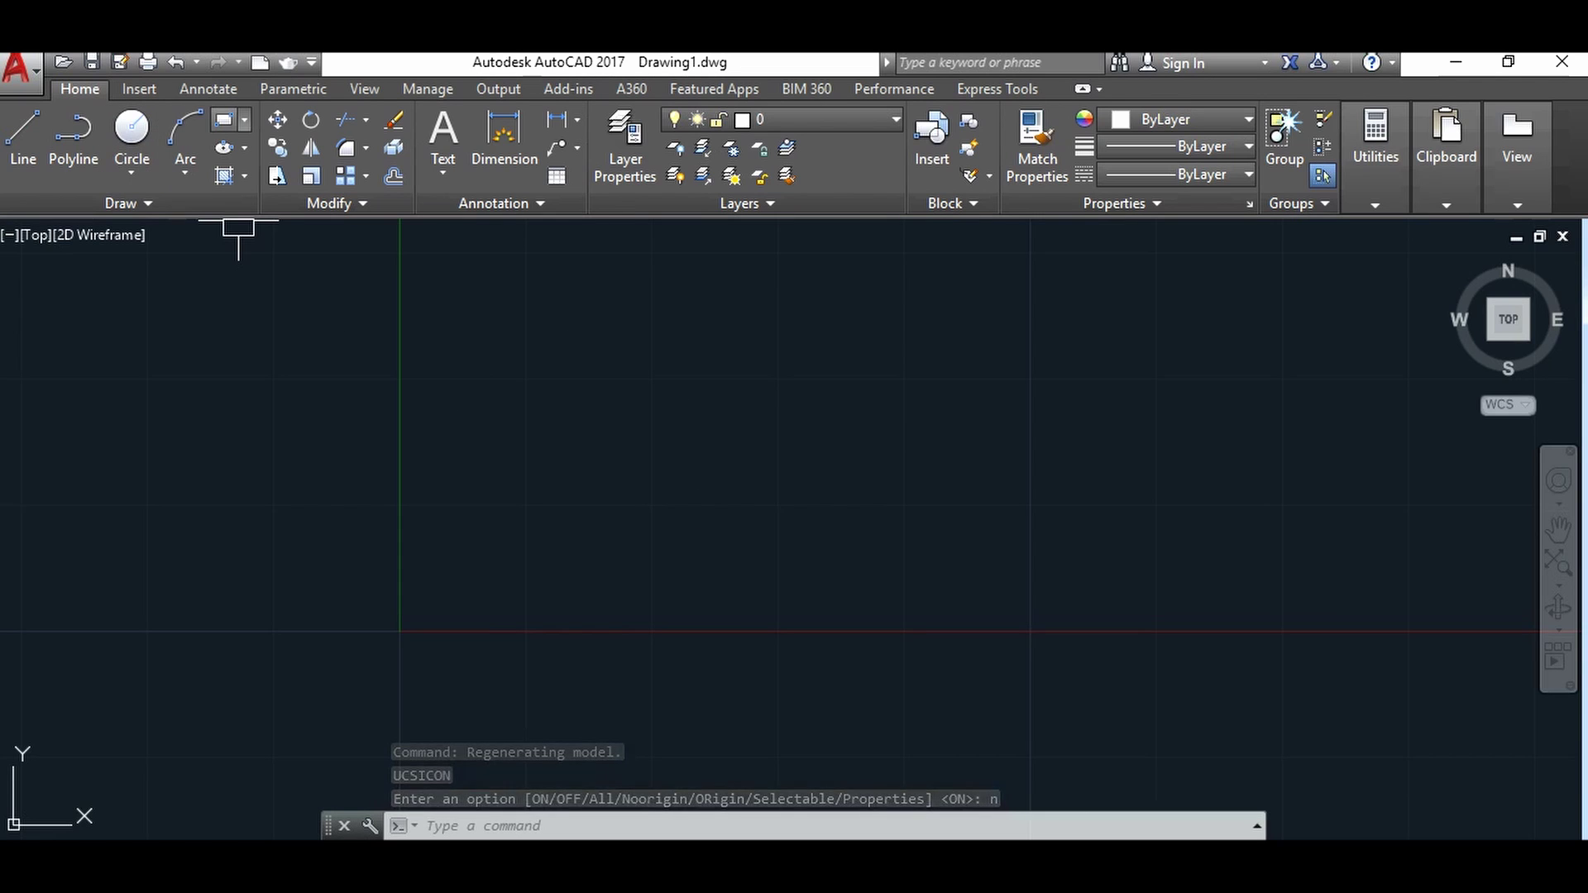
Draw a rectangle near the top centre and a slightly larger one around it
click(223, 119)
click(550, 331)
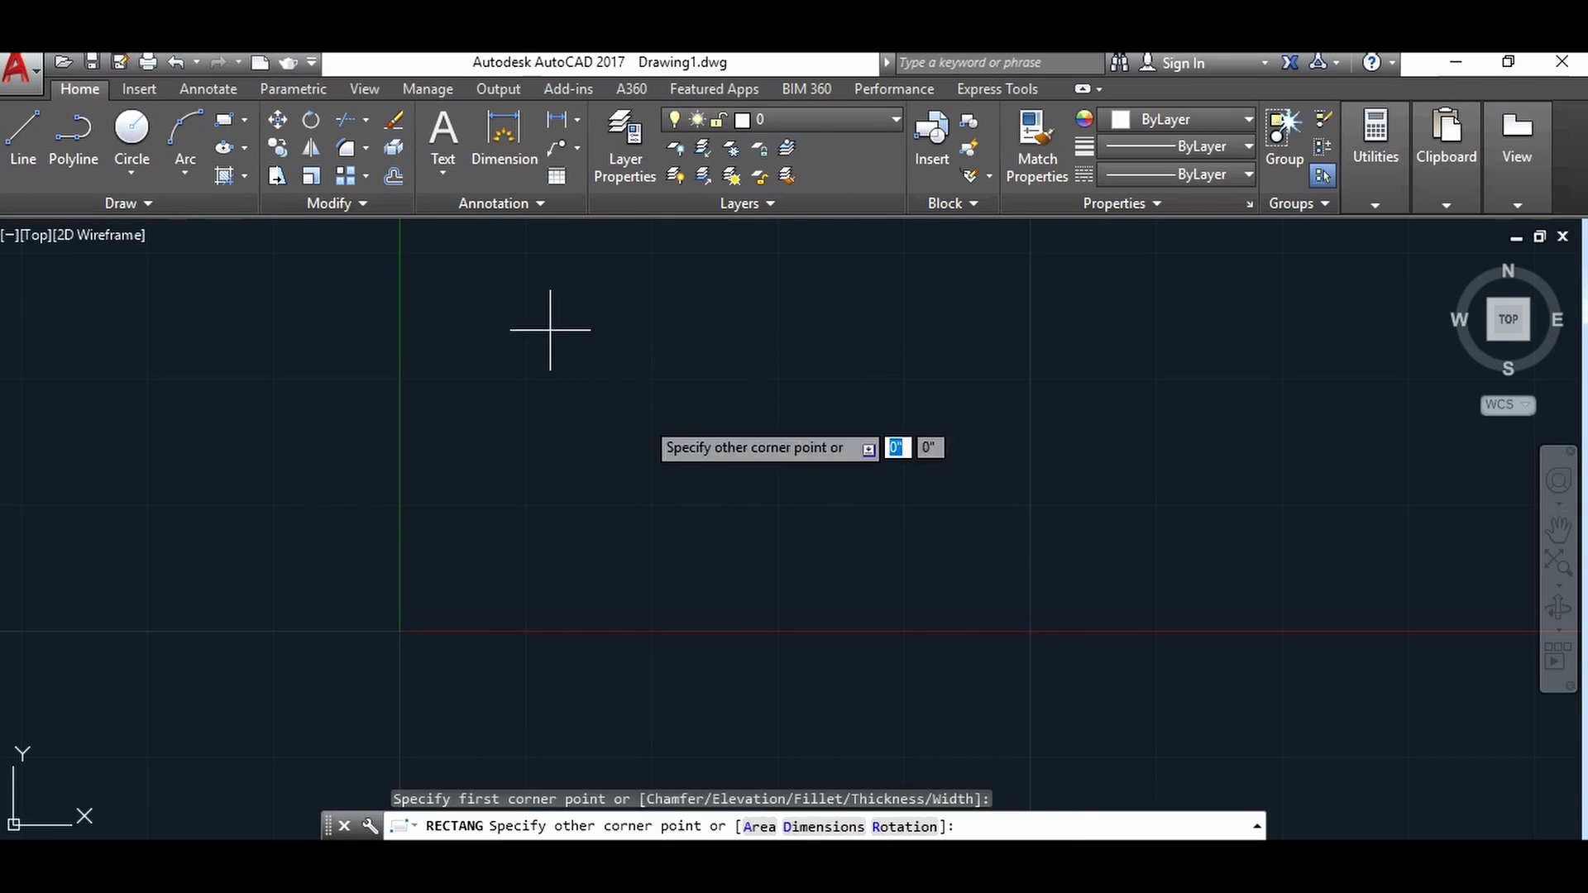
click(919, 495)
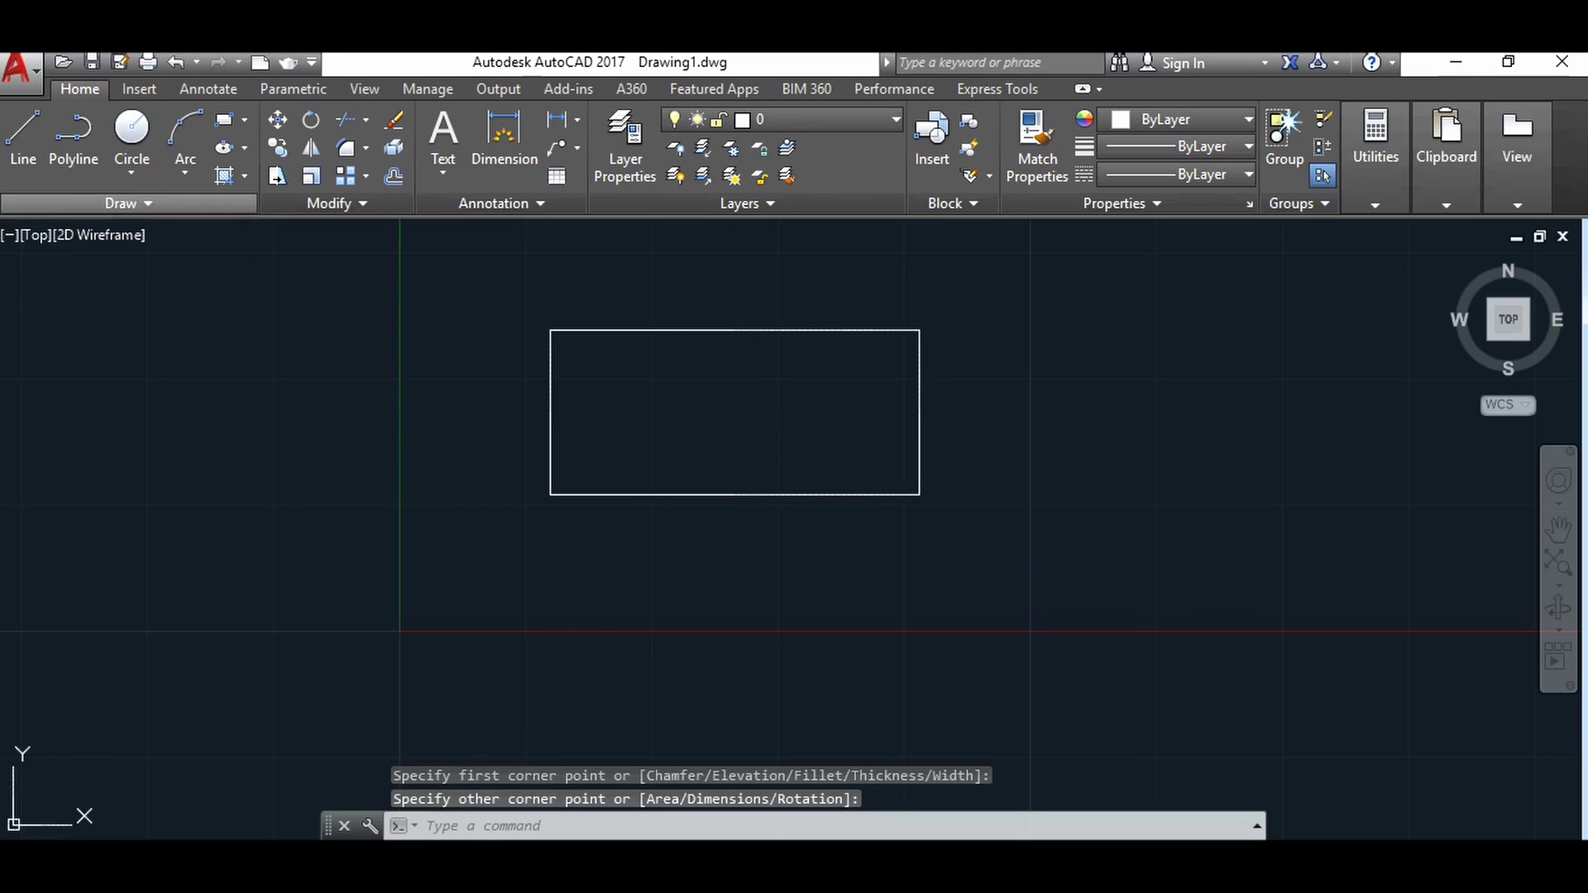
click(224, 119)
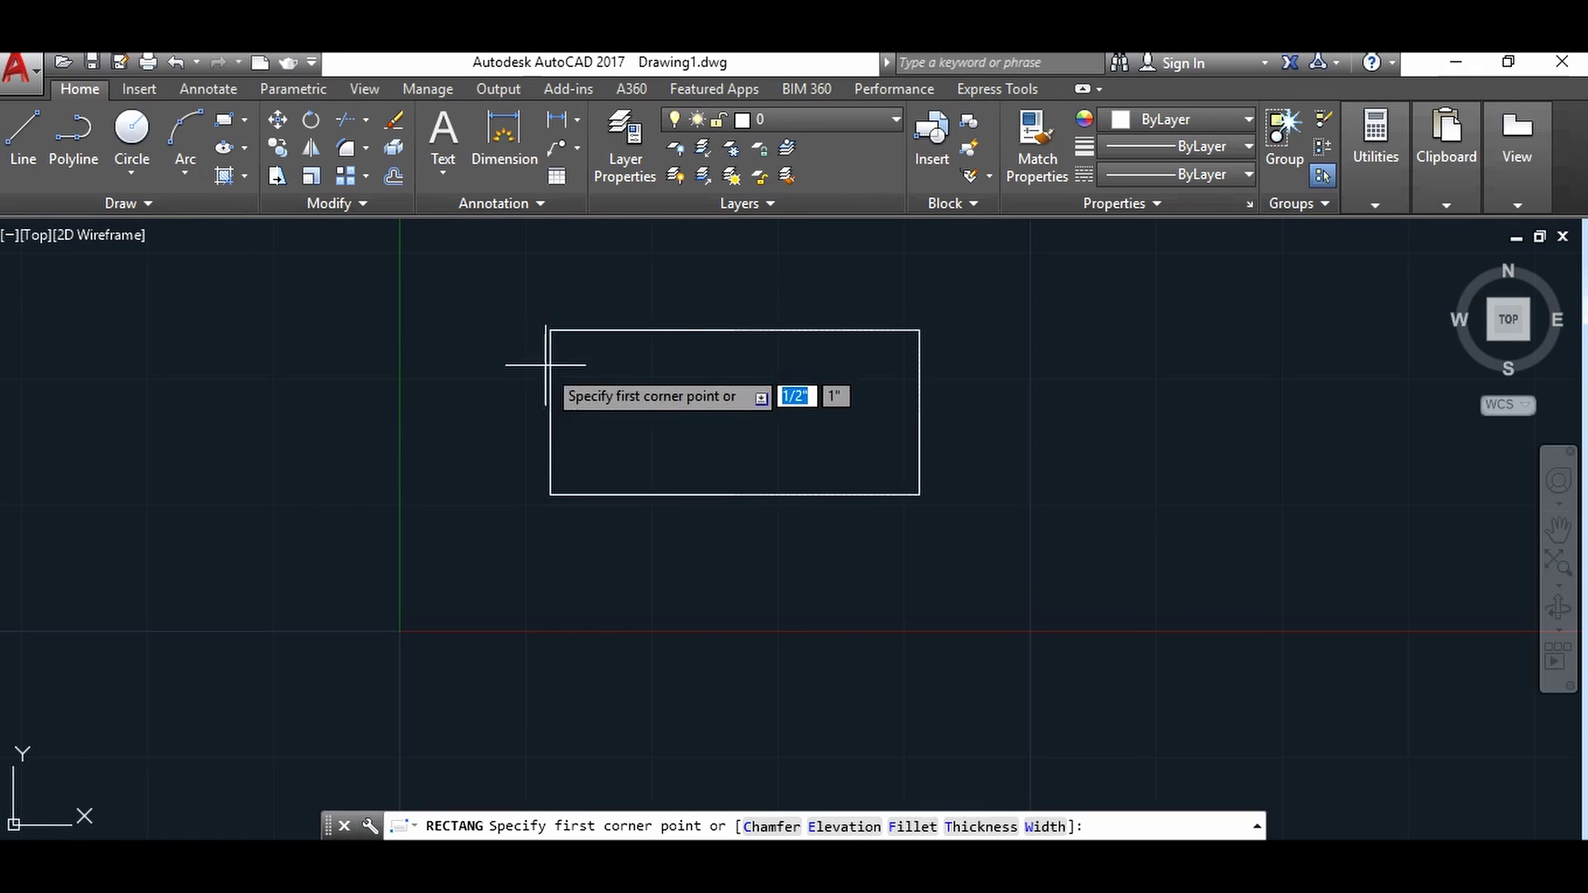
click(522, 315)
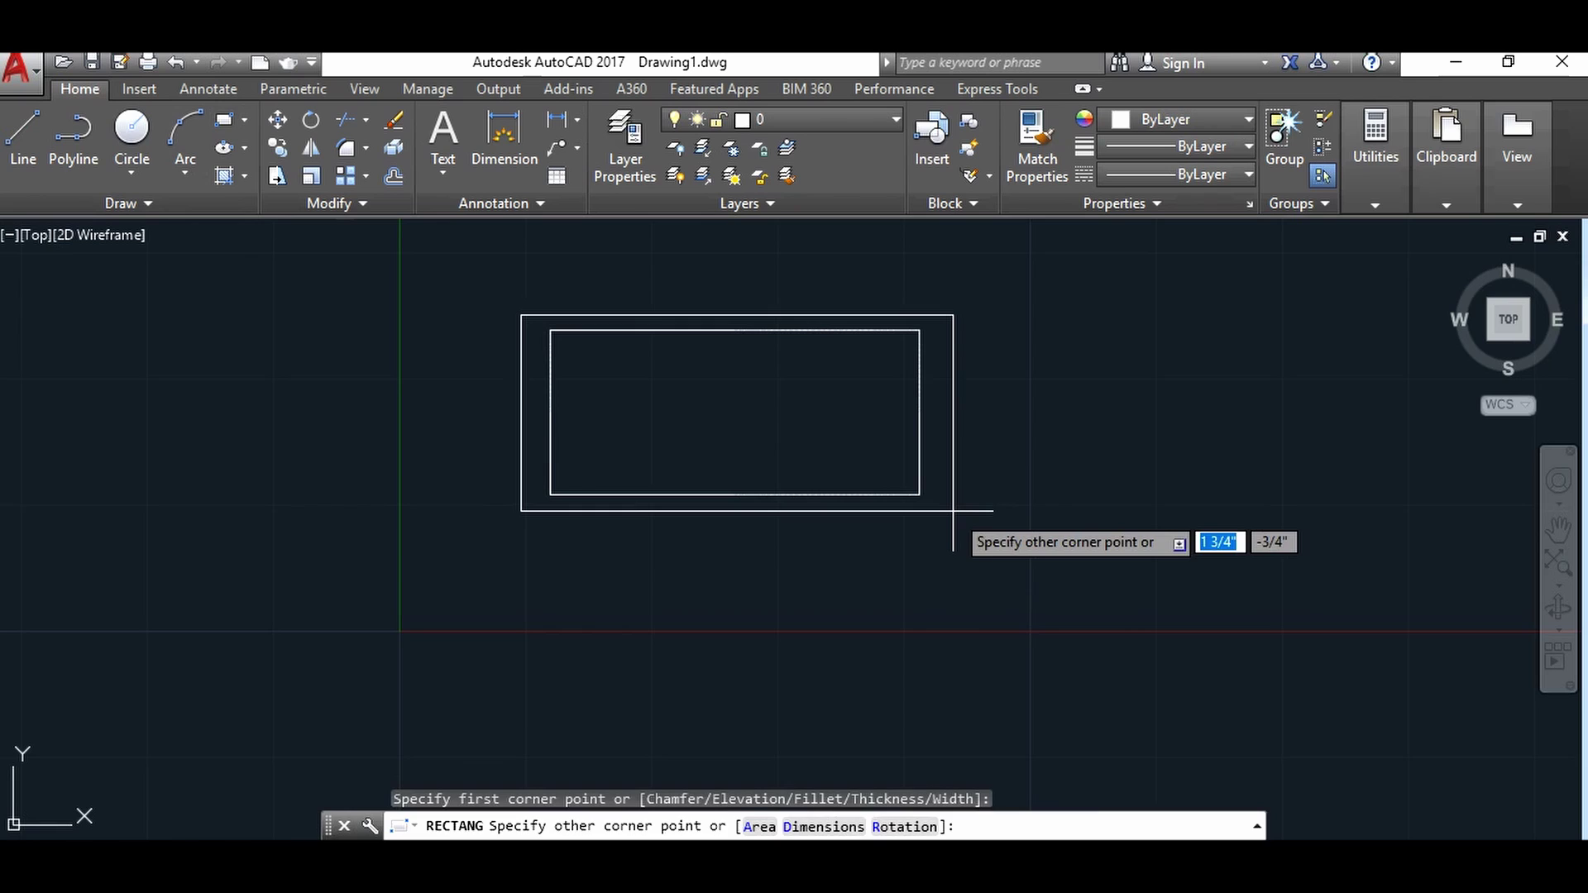
click(953, 510)
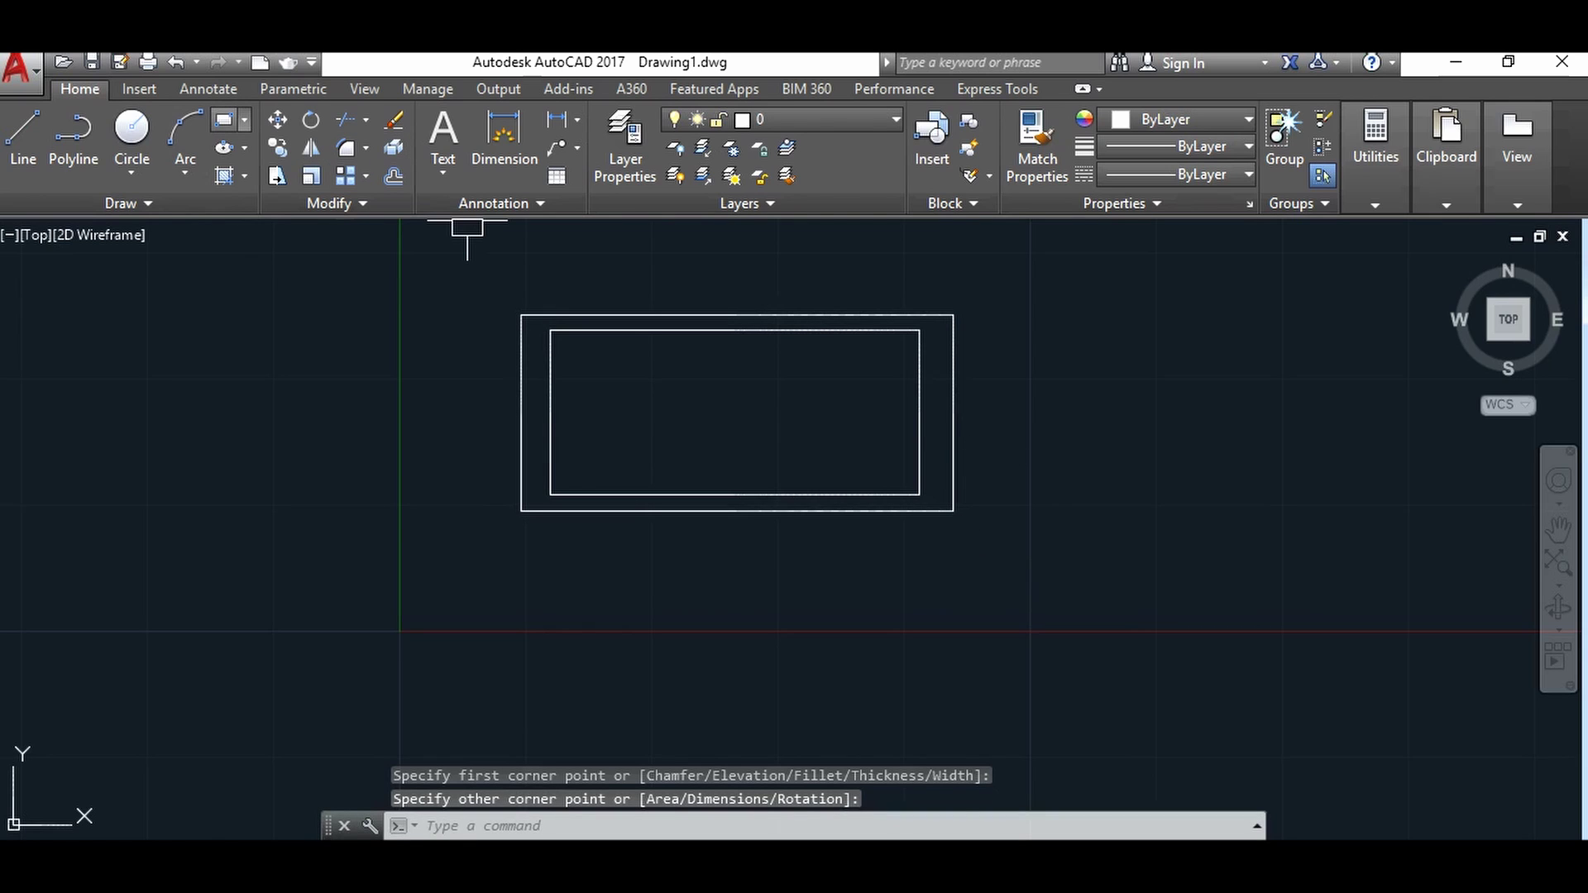
Draw a nested rectangle pair at lower left, overlapping the top pair
click(224, 120)
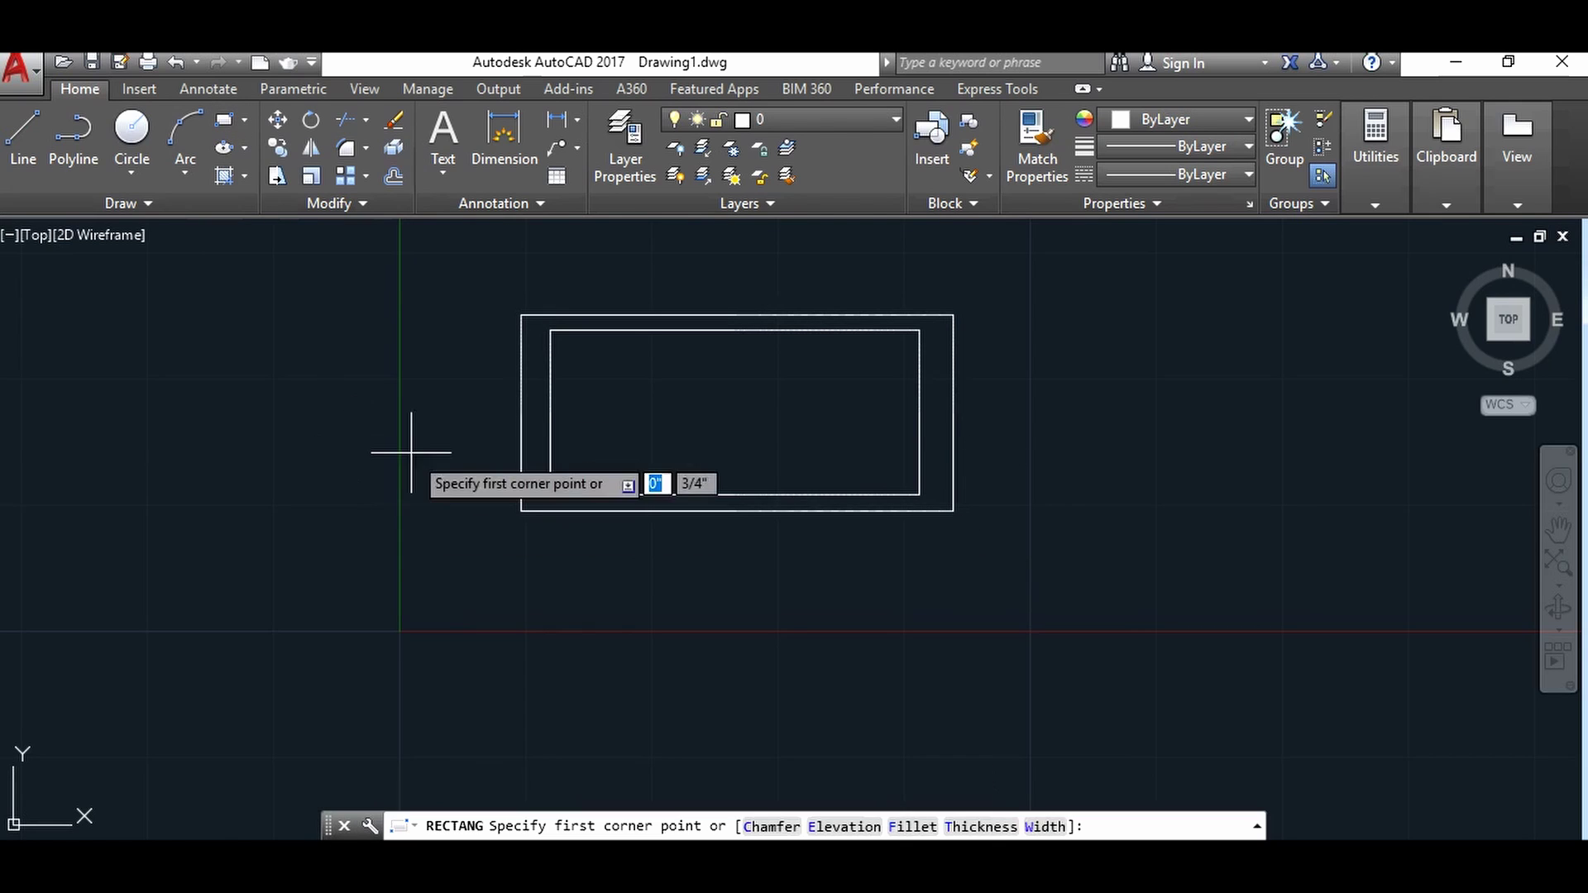
click(377, 409)
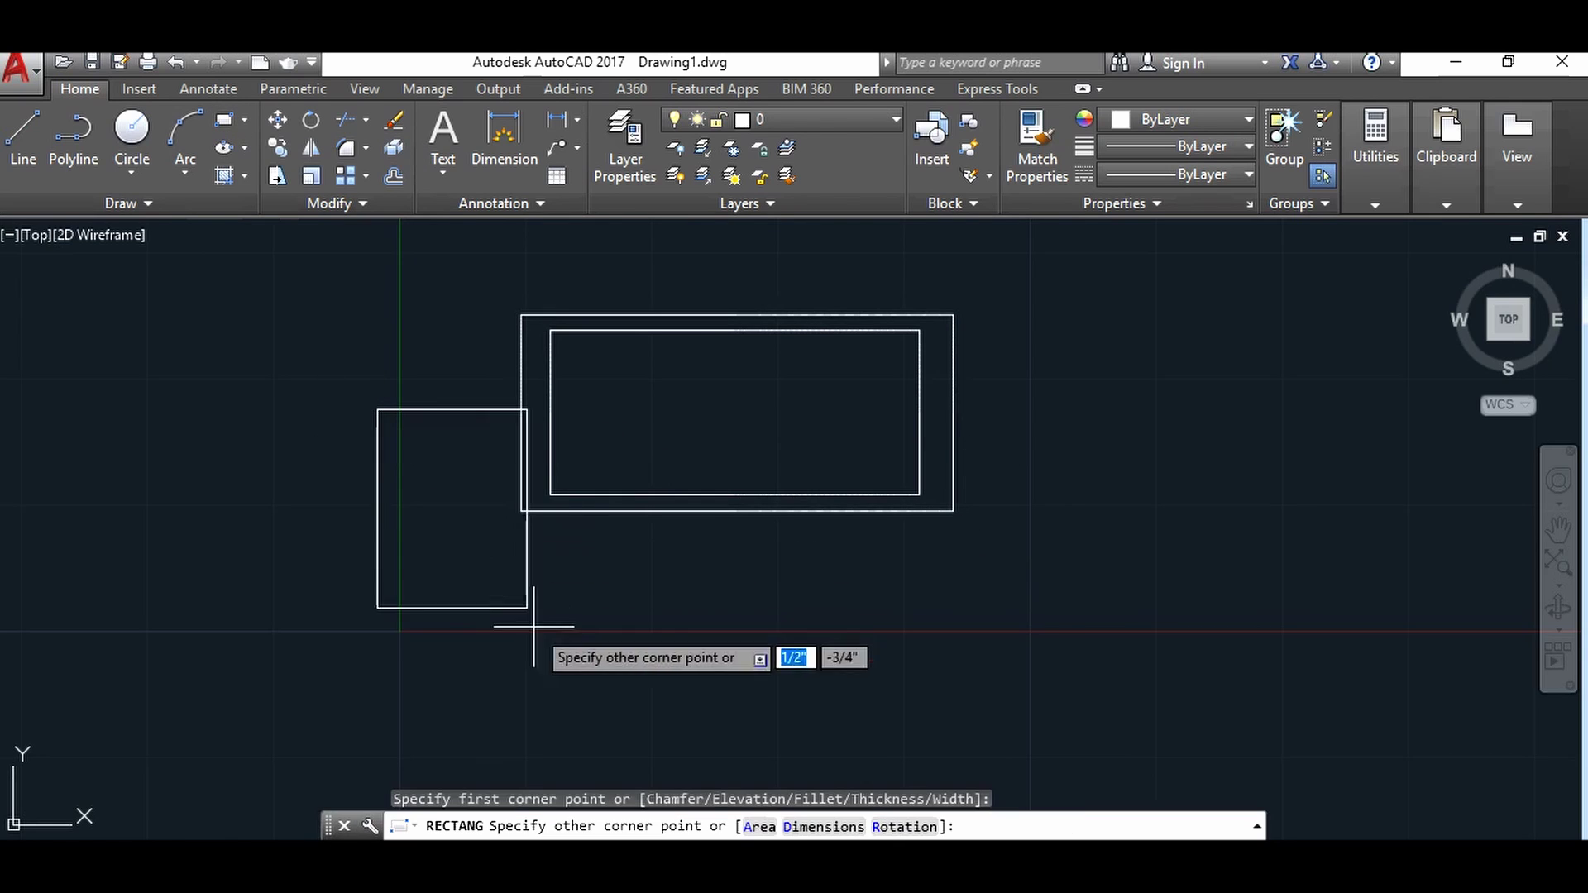
click(724, 723)
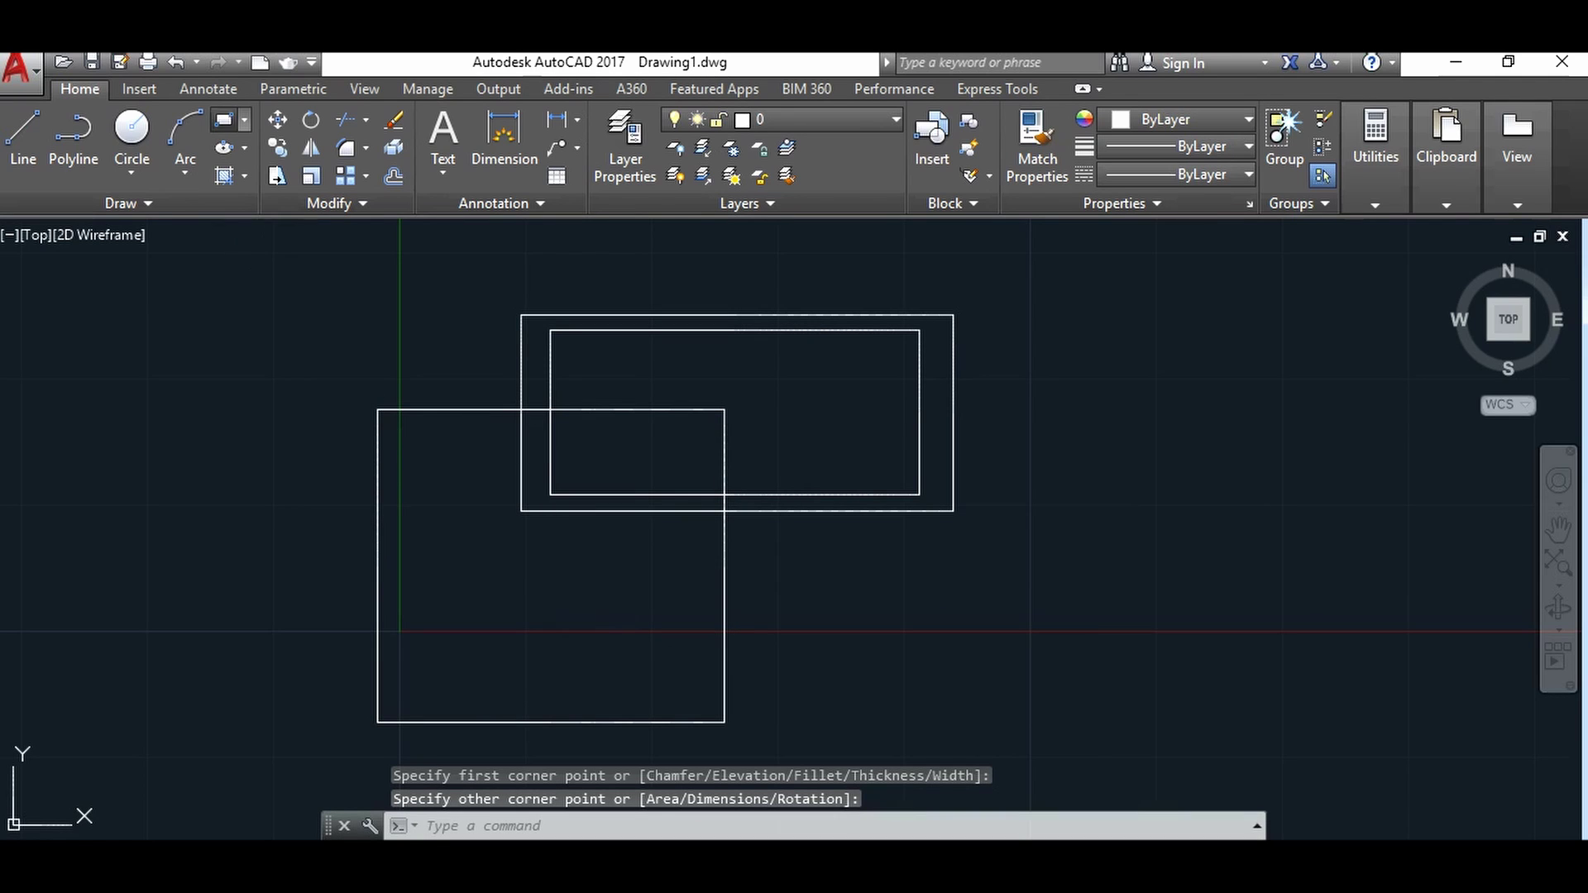
click(225, 120)
click(345, 388)
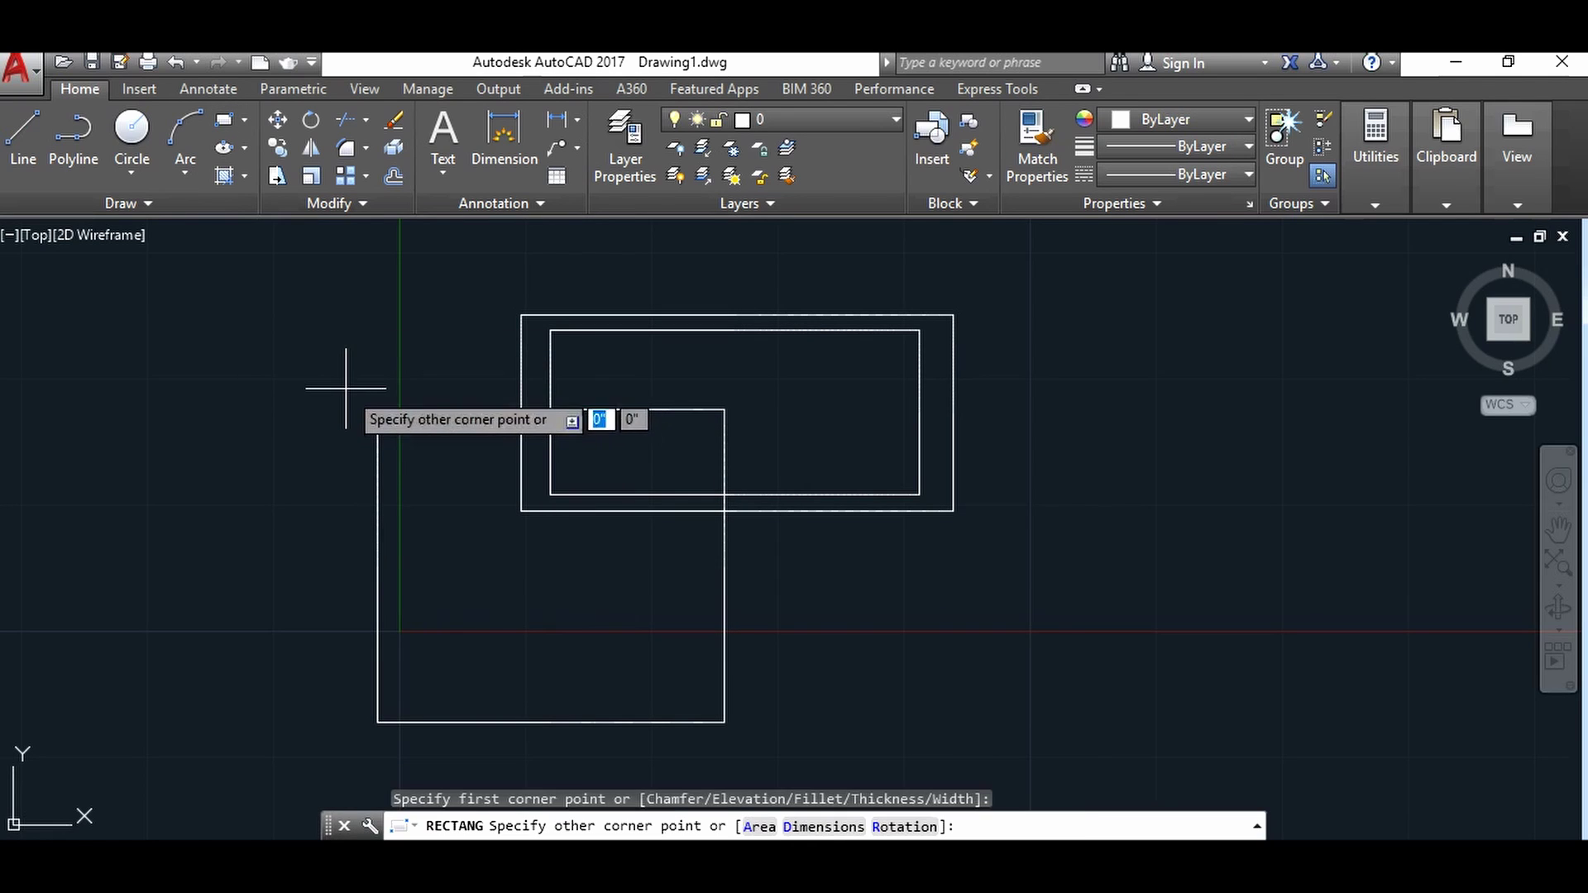
click(753, 753)
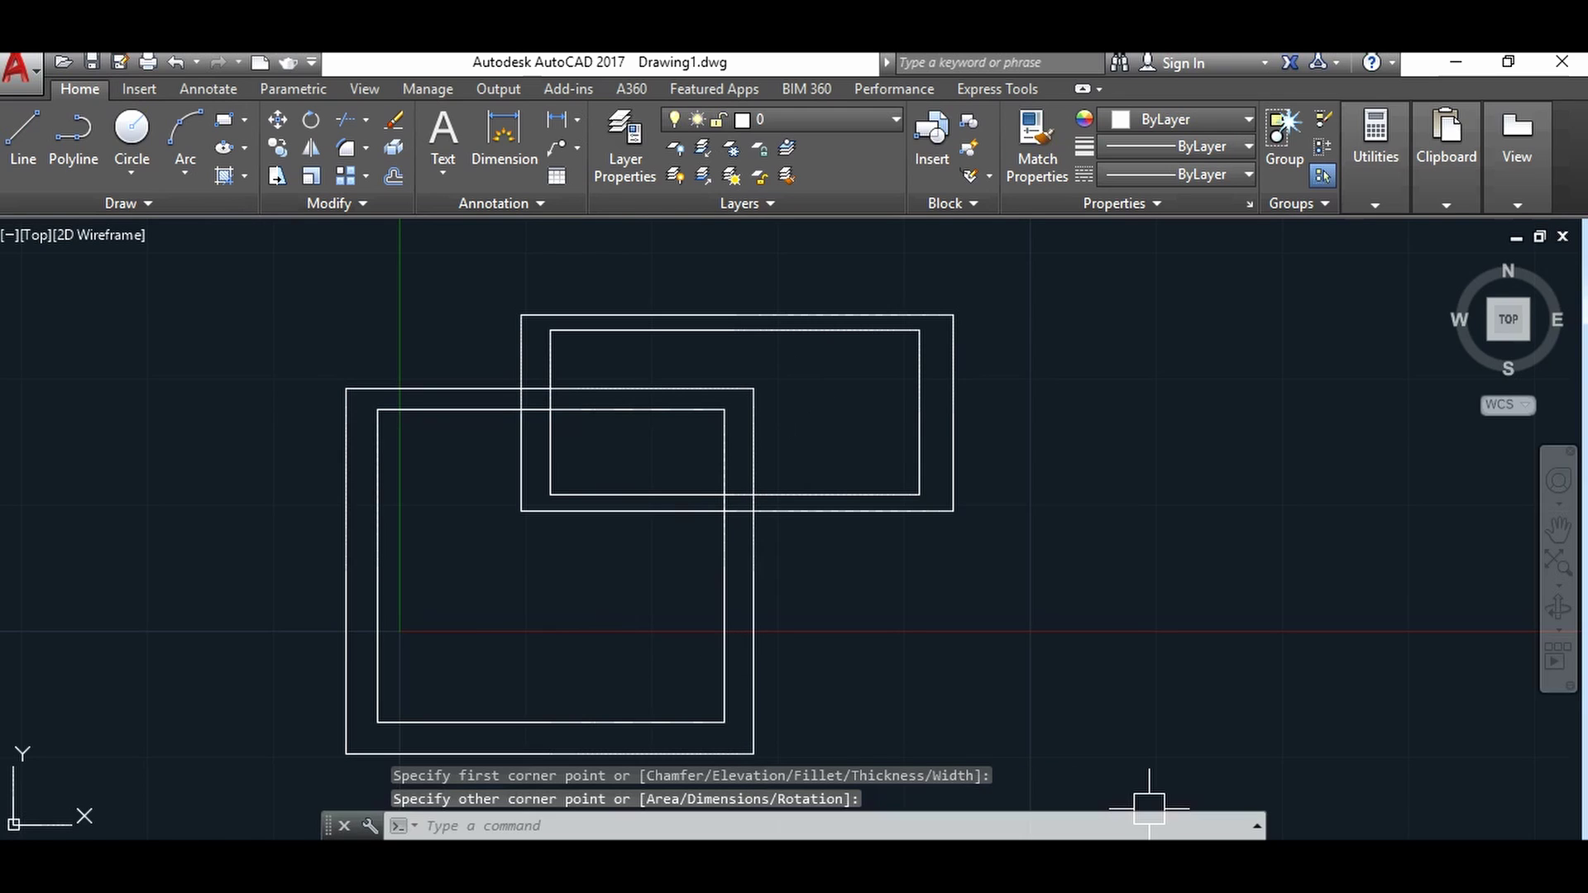
key(Escape)
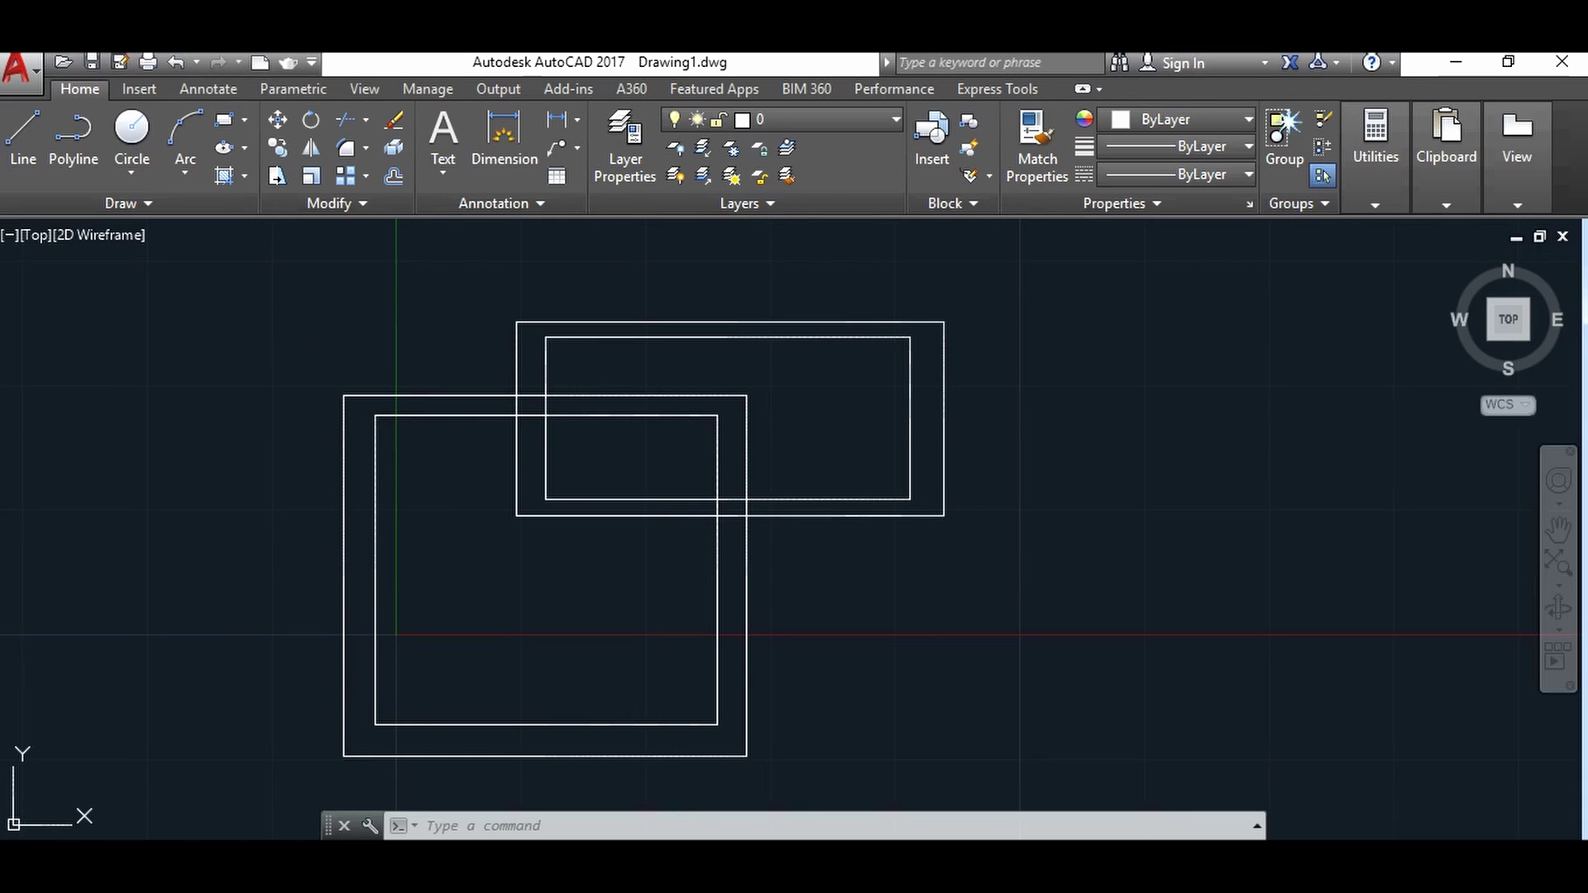
click(458, 611)
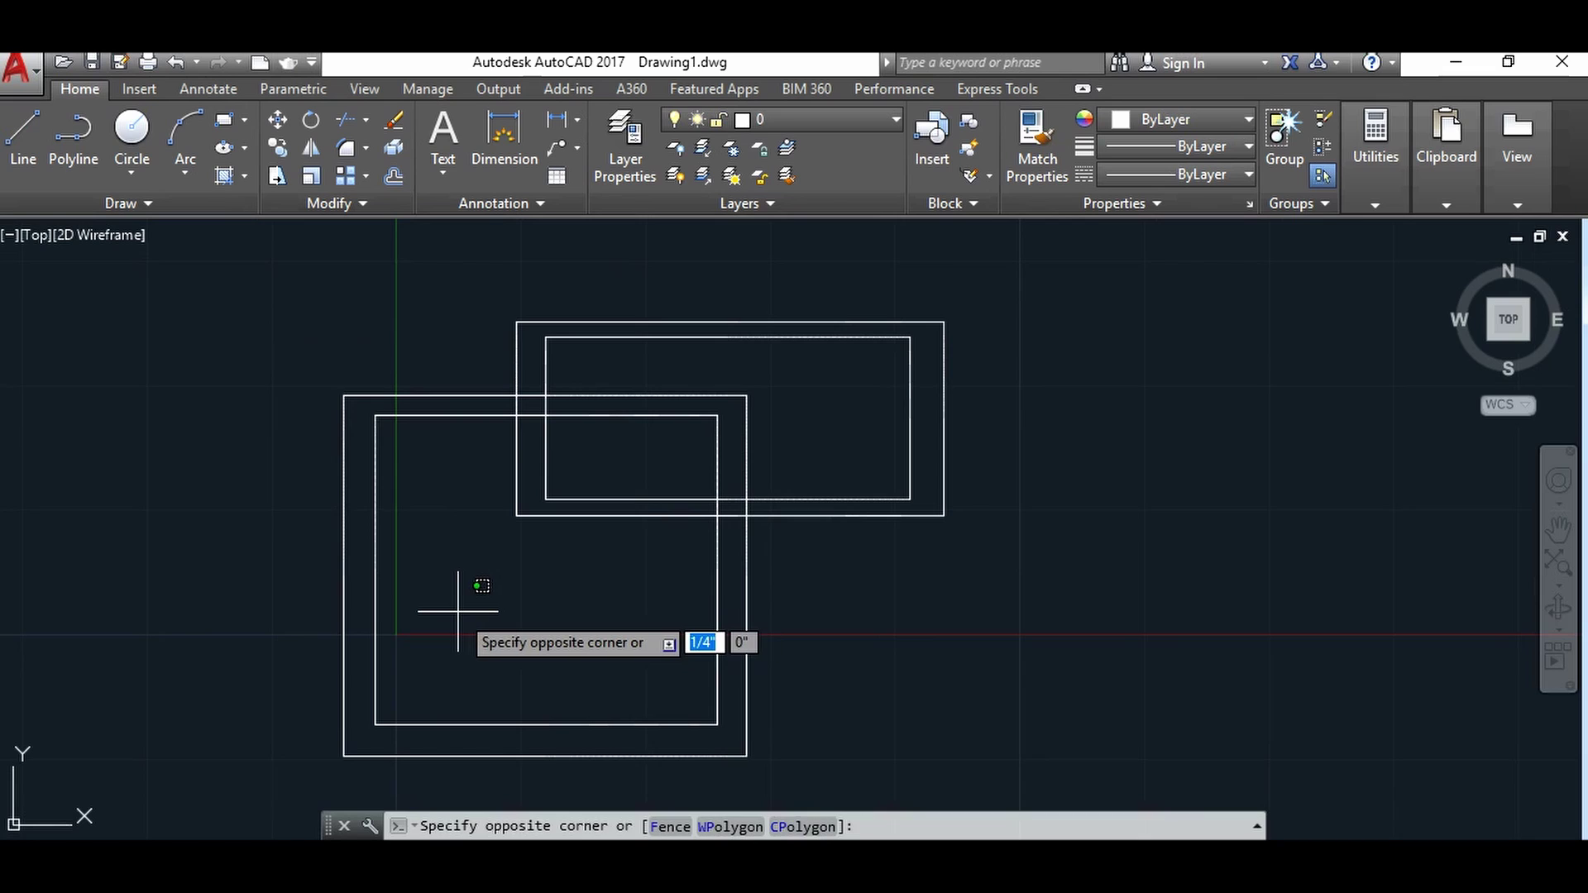
key(Escape)
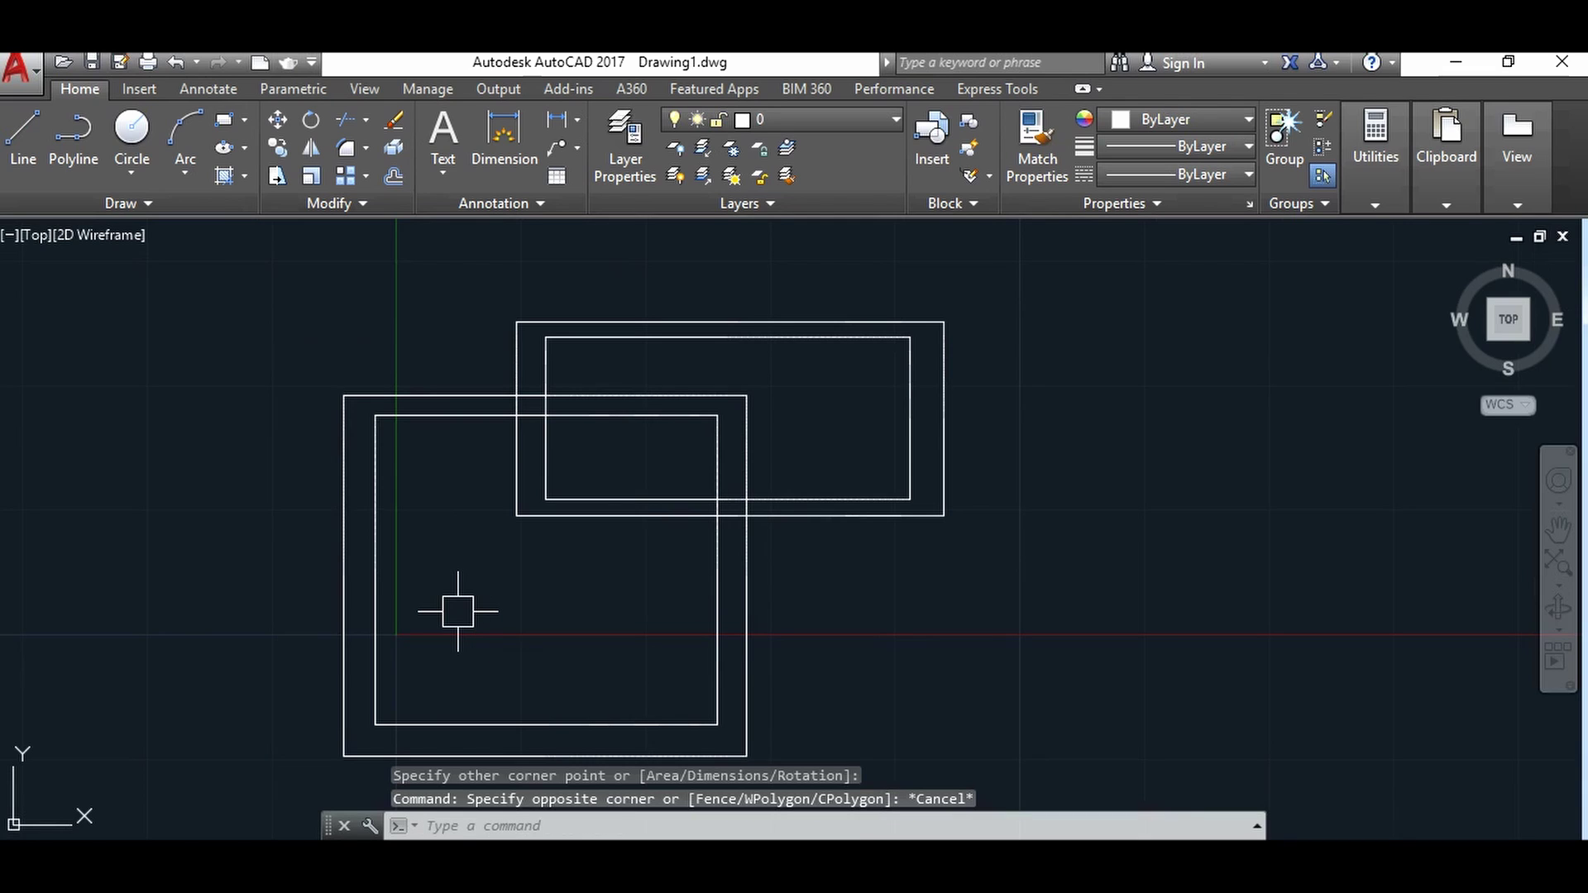
text(z)
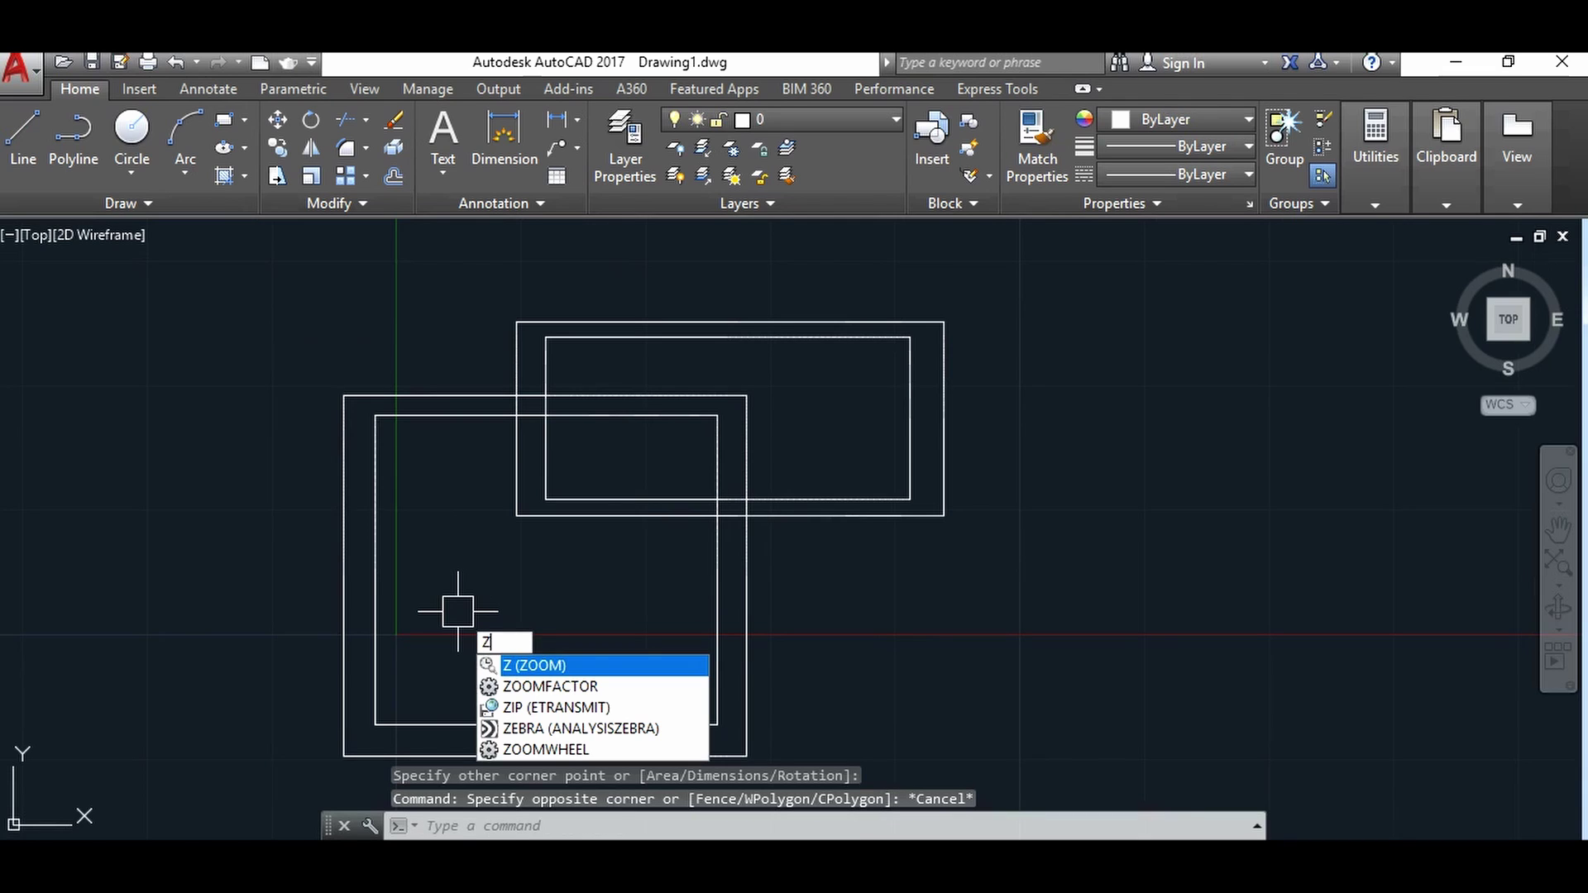
Zoom to All, then zoom in on where the two rectangle pairs overlap
key(Return)
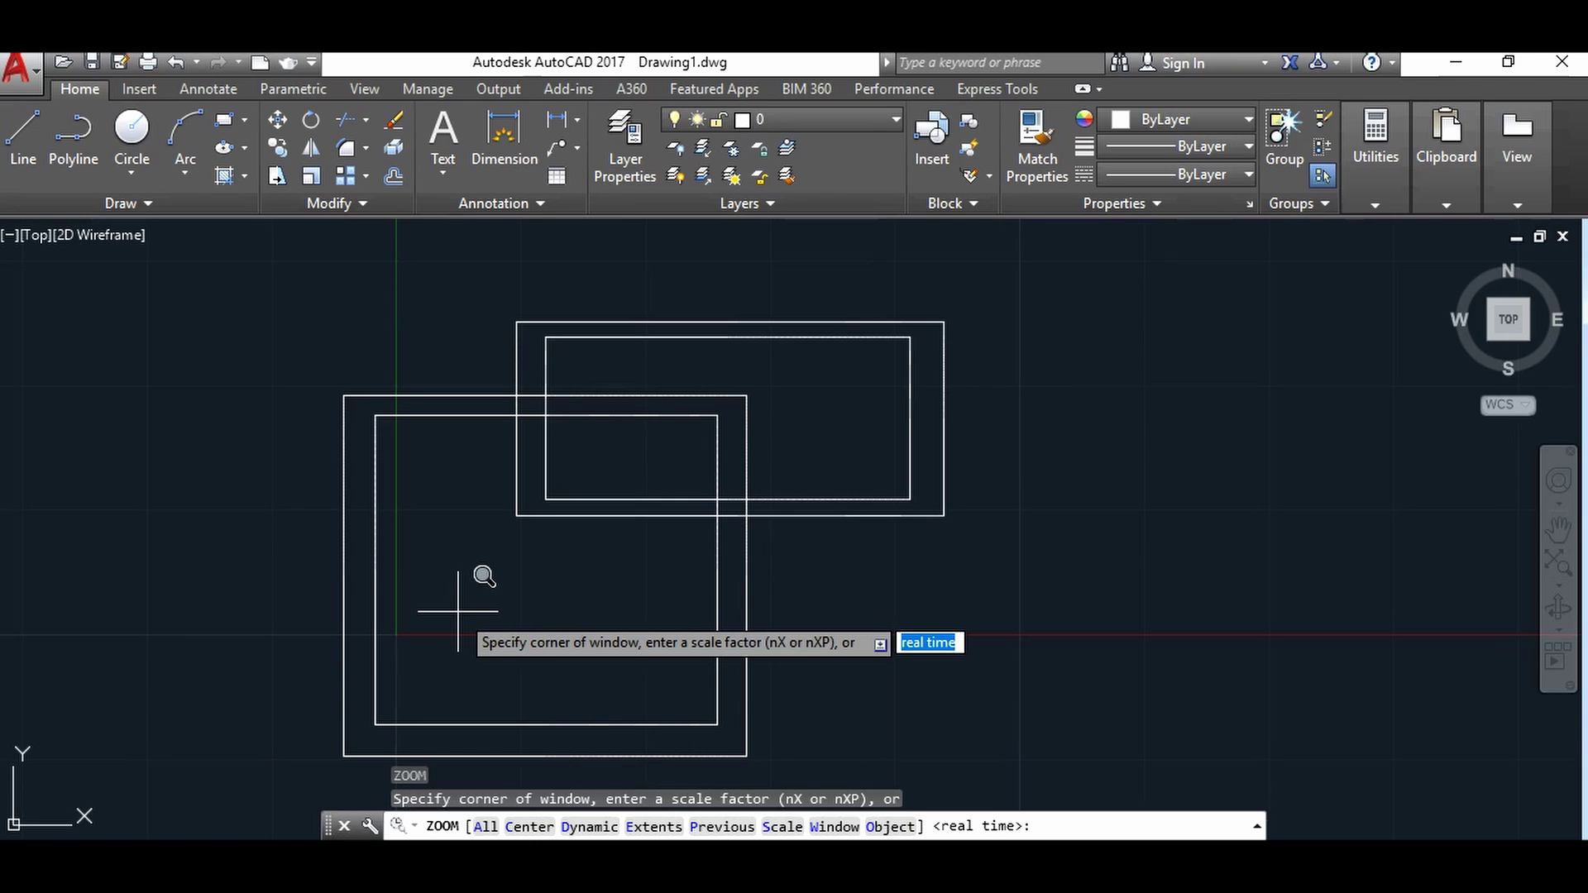
text(a)
key(Return)
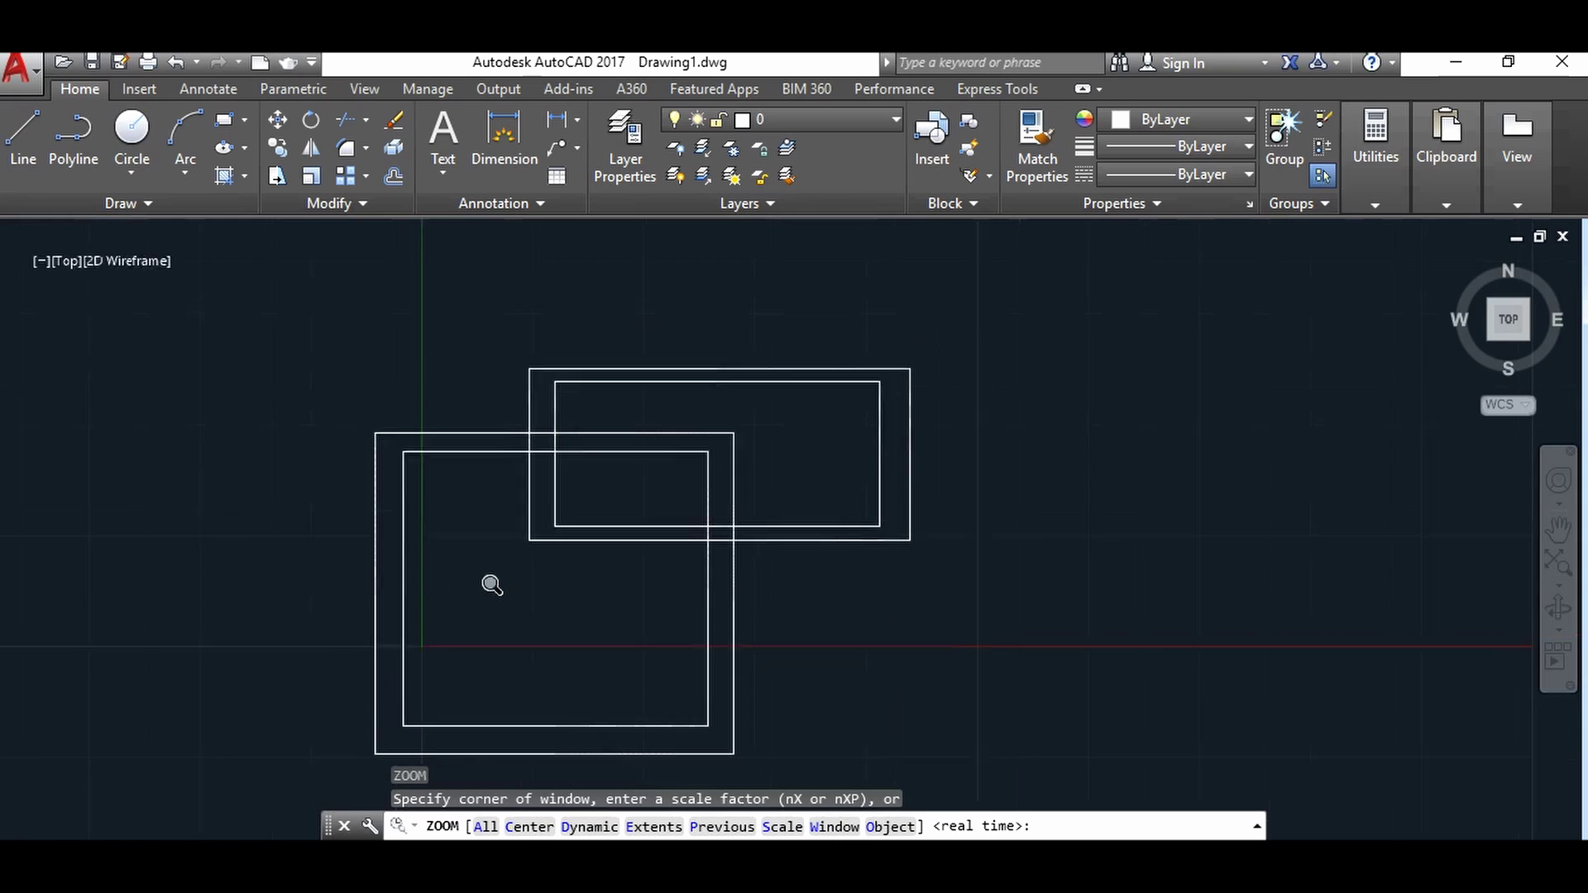
scroll(463, 629, down, 2)
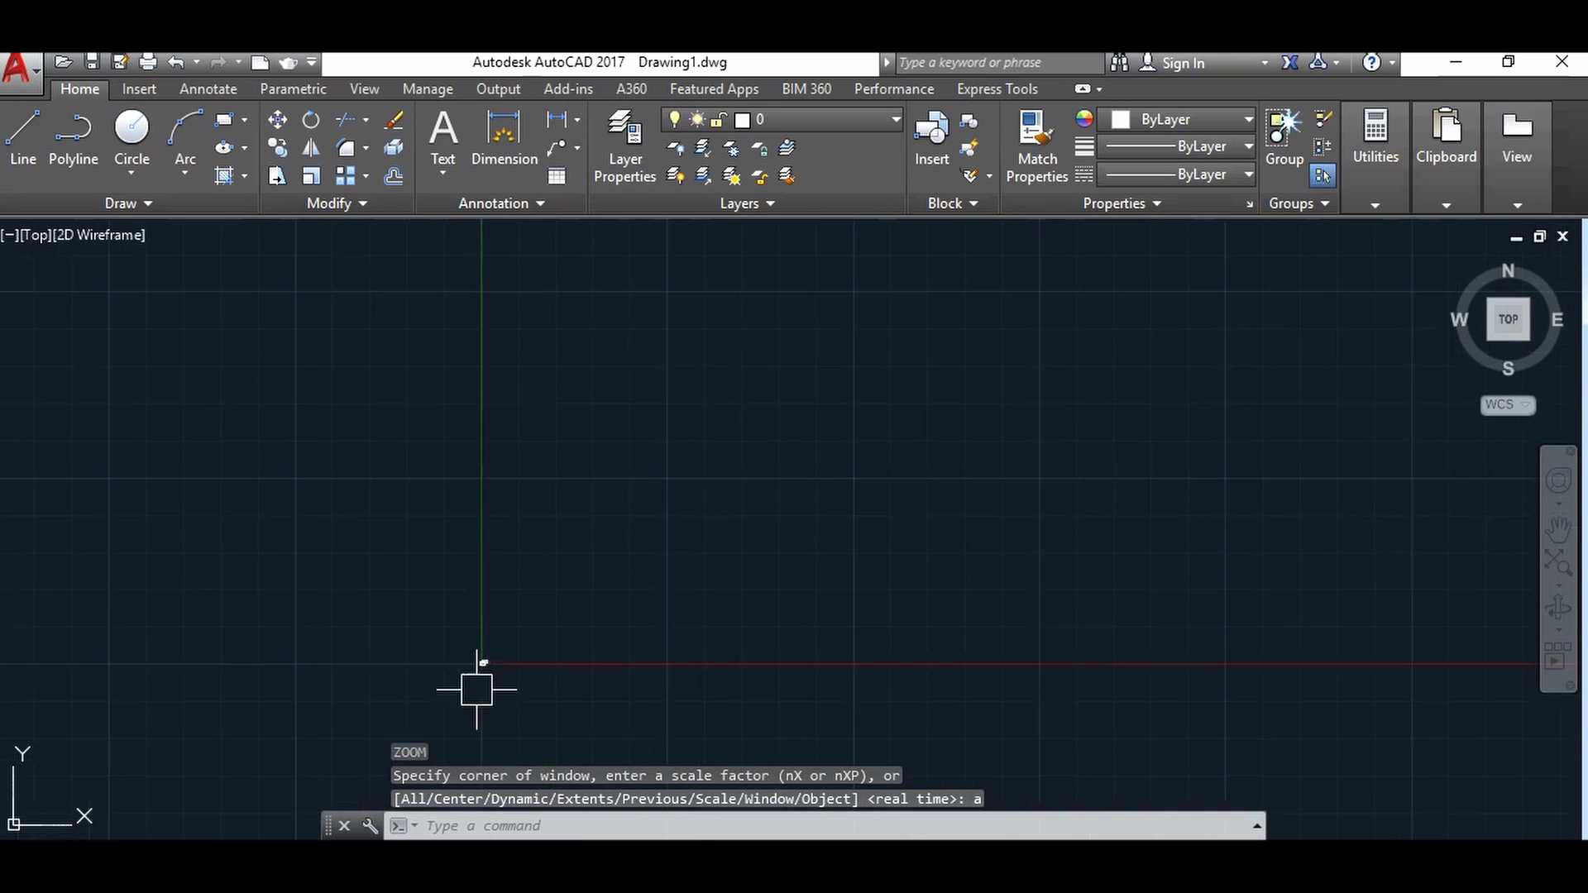
scroll(467, 662, up, 2)
scroll(463, 612, up, 2)
scroll(488, 583, up, 2)
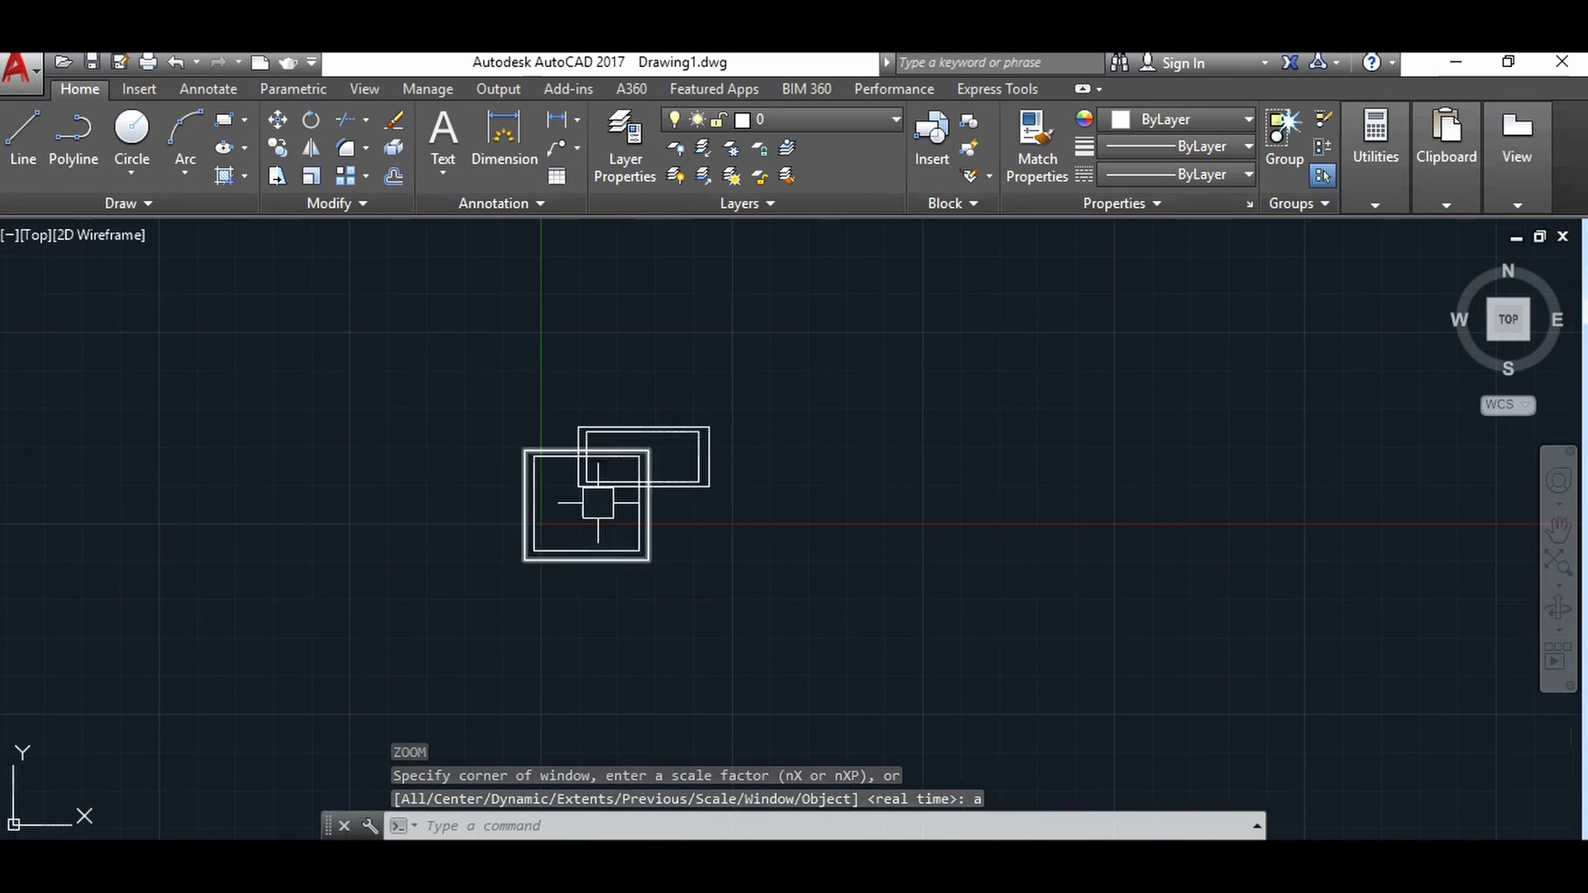
scroll(595, 496, up, 5)
scroll(585, 489, down, 6)
scroll(579, 452, up, 5)
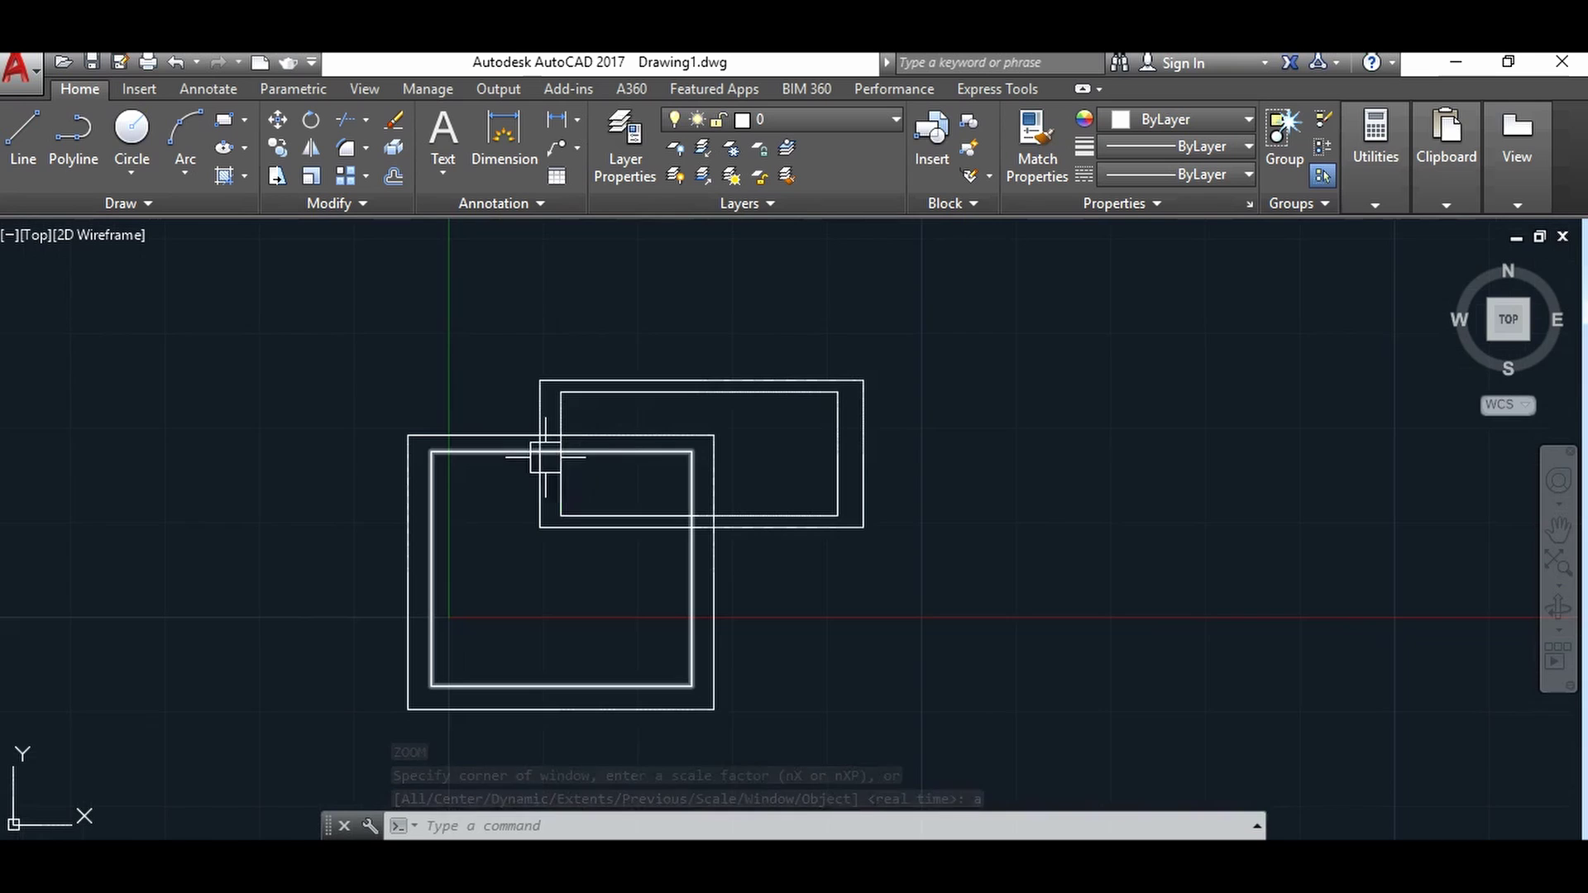
scroll(518, 493, up, 4)
scroll(519, 497, down, 6)
scroll(519, 498, down, 2)
scroll(525, 496, up, 4)
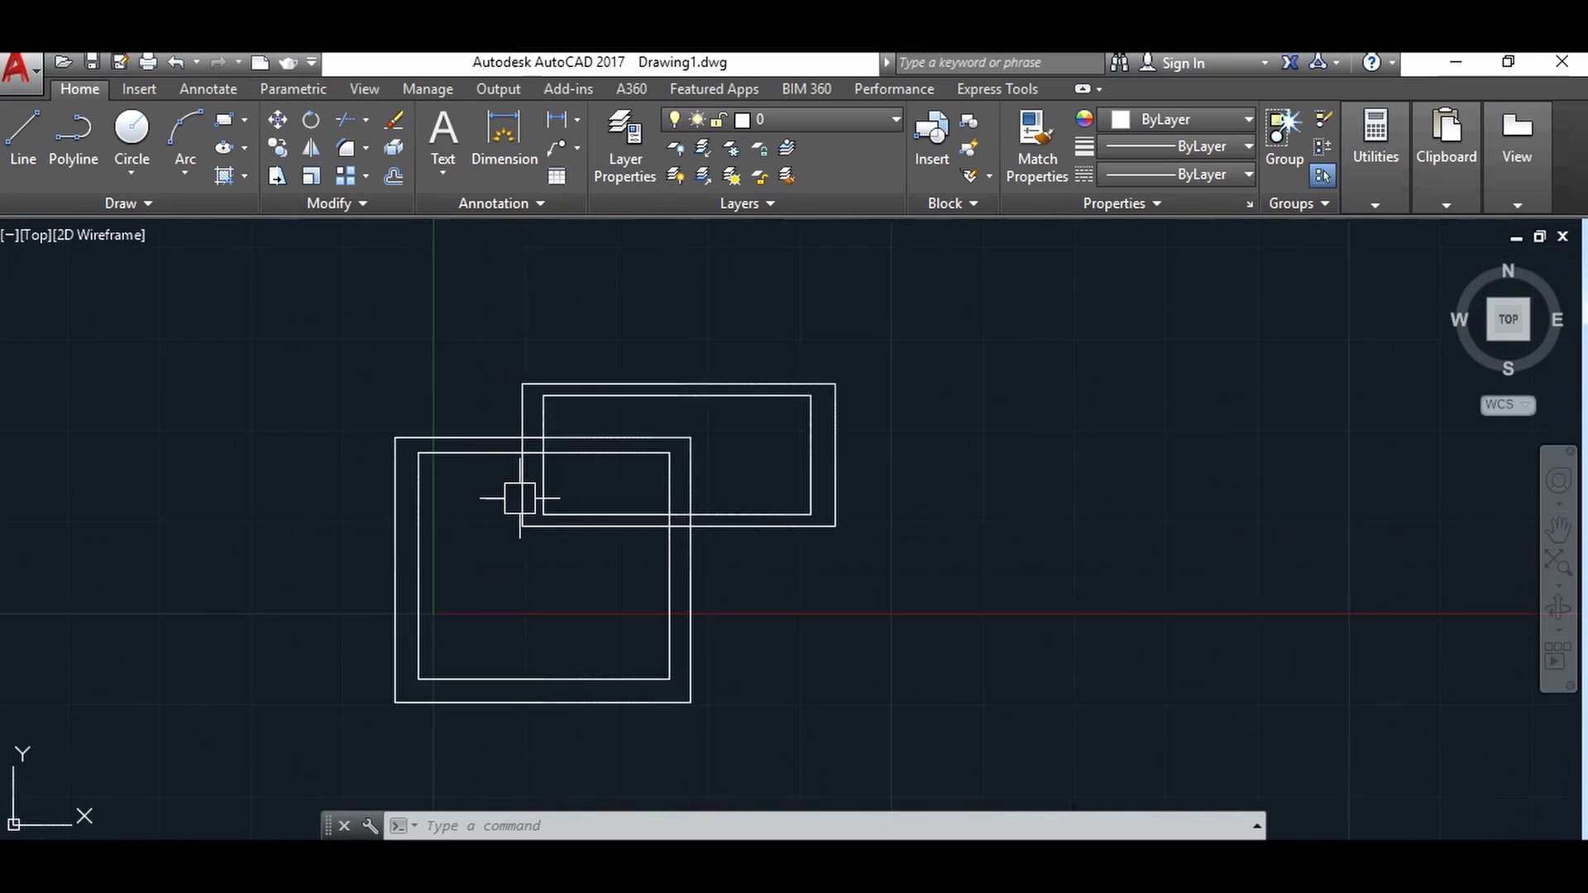
scroll(524, 496, down, 2)
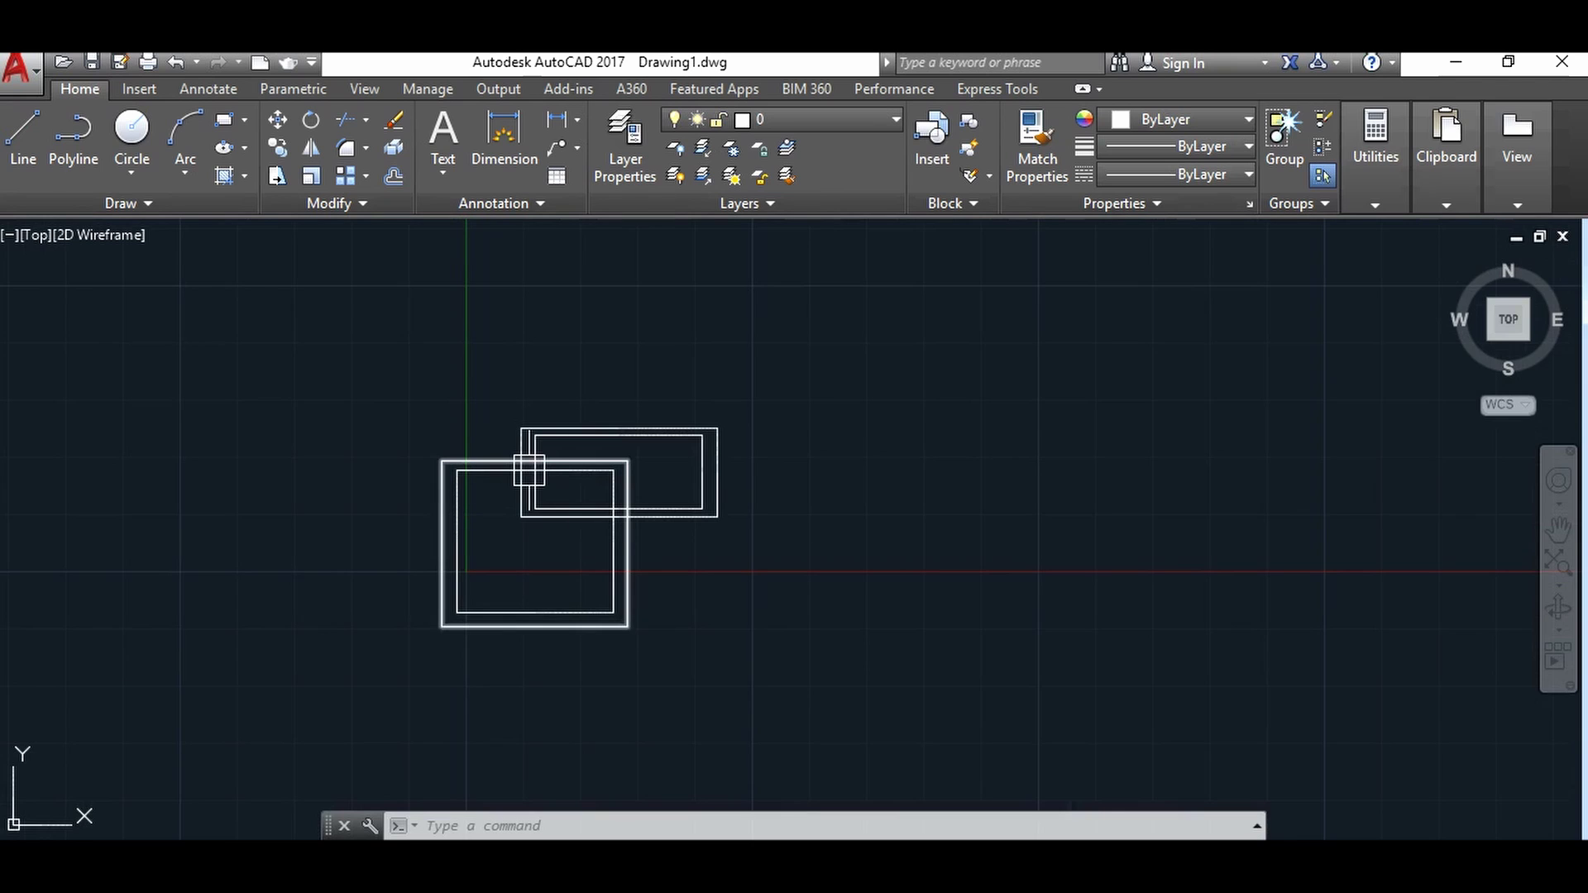
scroll(521, 463, up, 5)
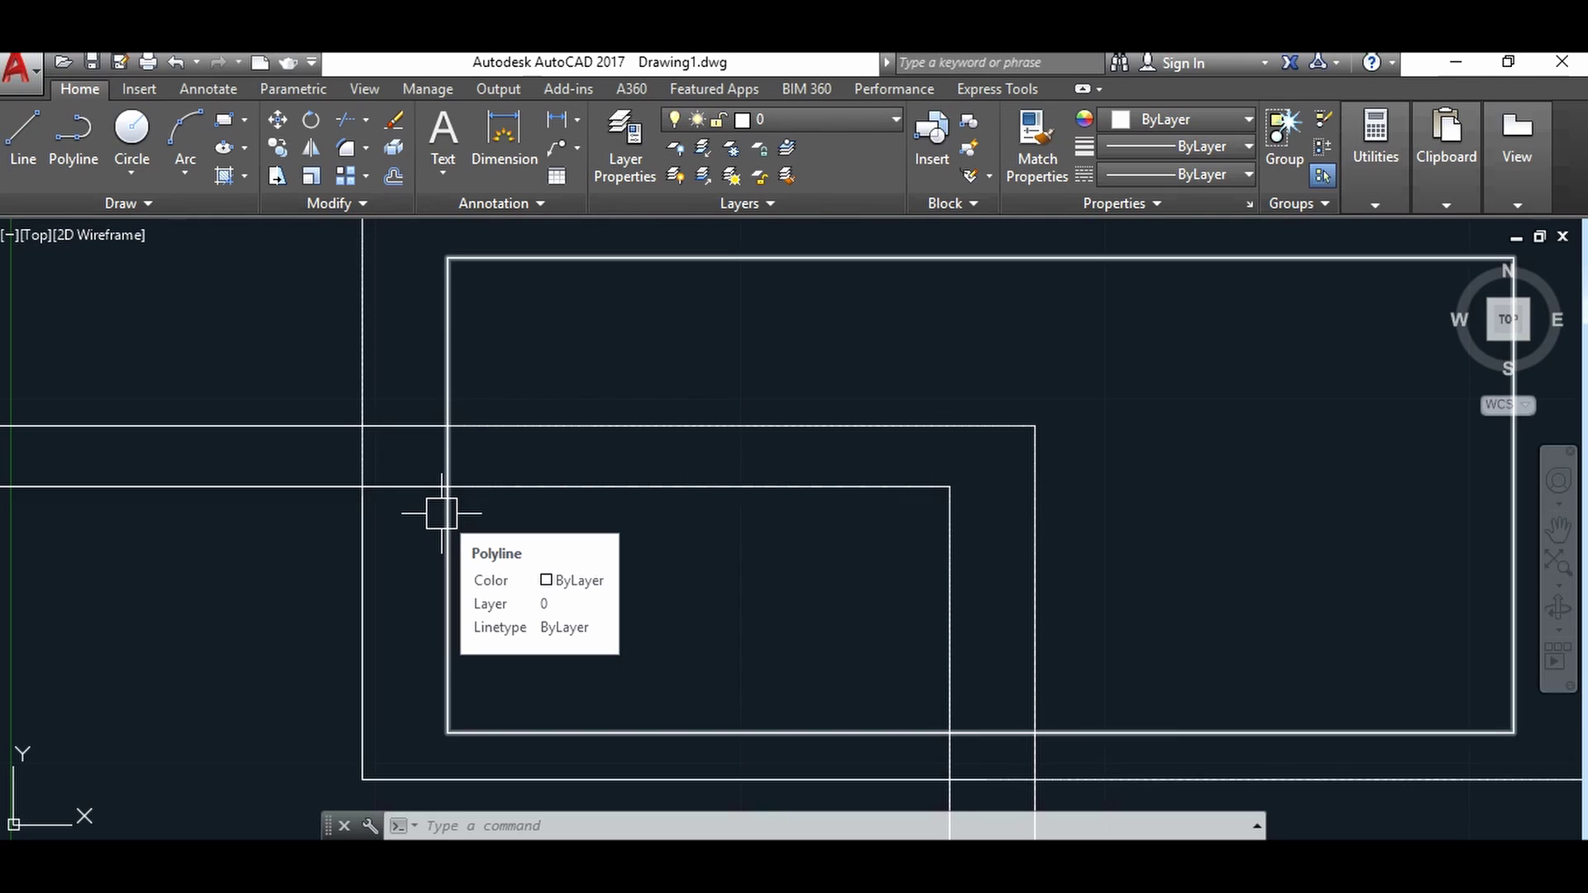
Trim two vertical lines and a bottom edge segment crossing the walls in the overlap
text(ts or)
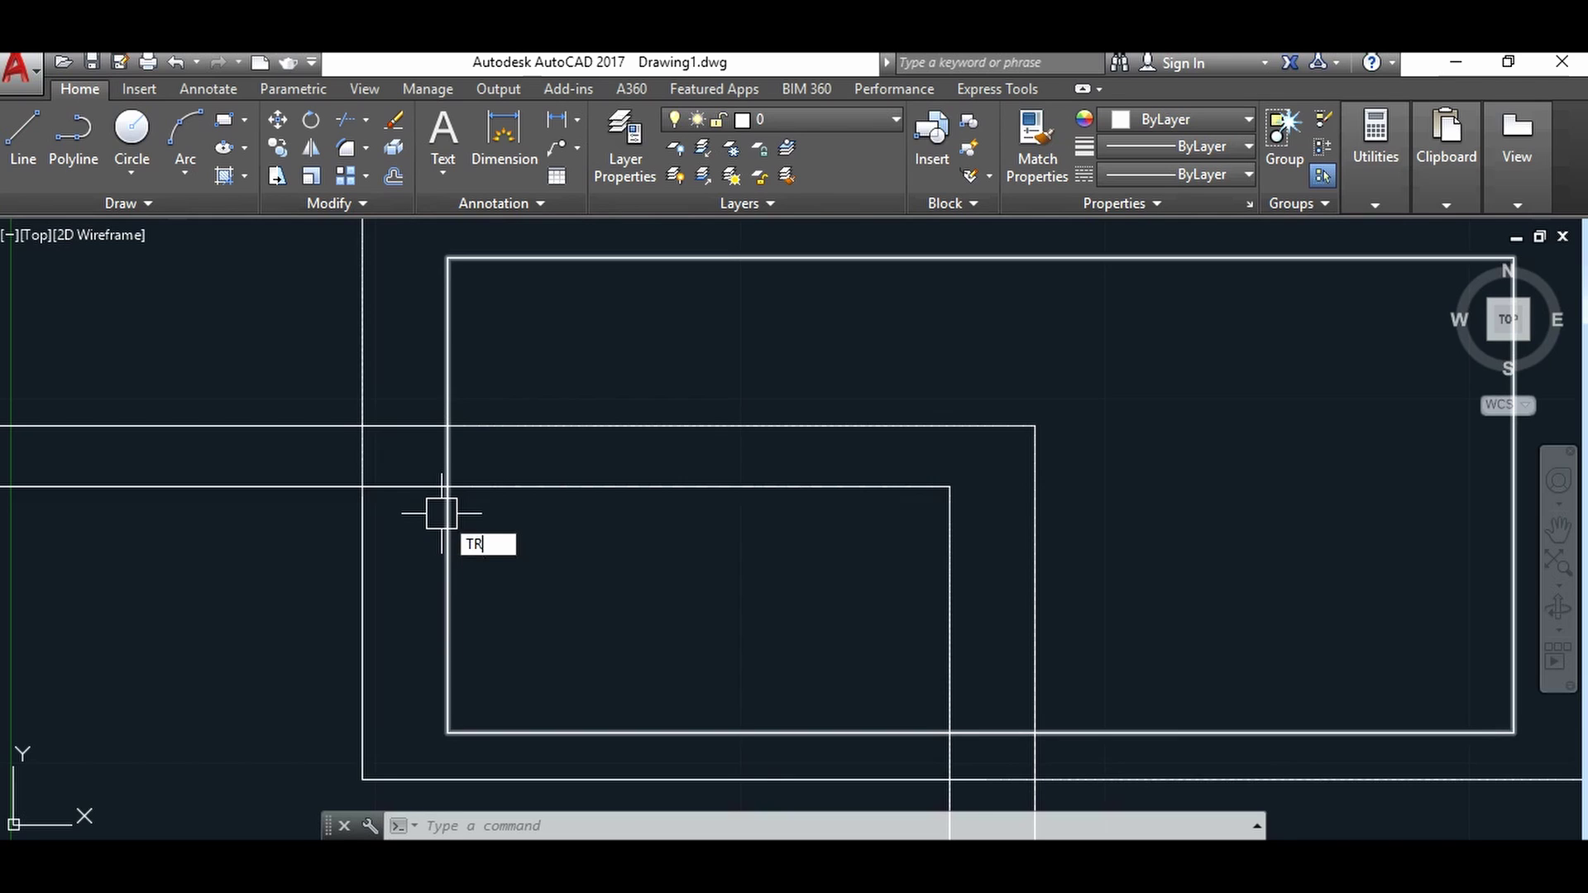
key(Return)
key(Return)
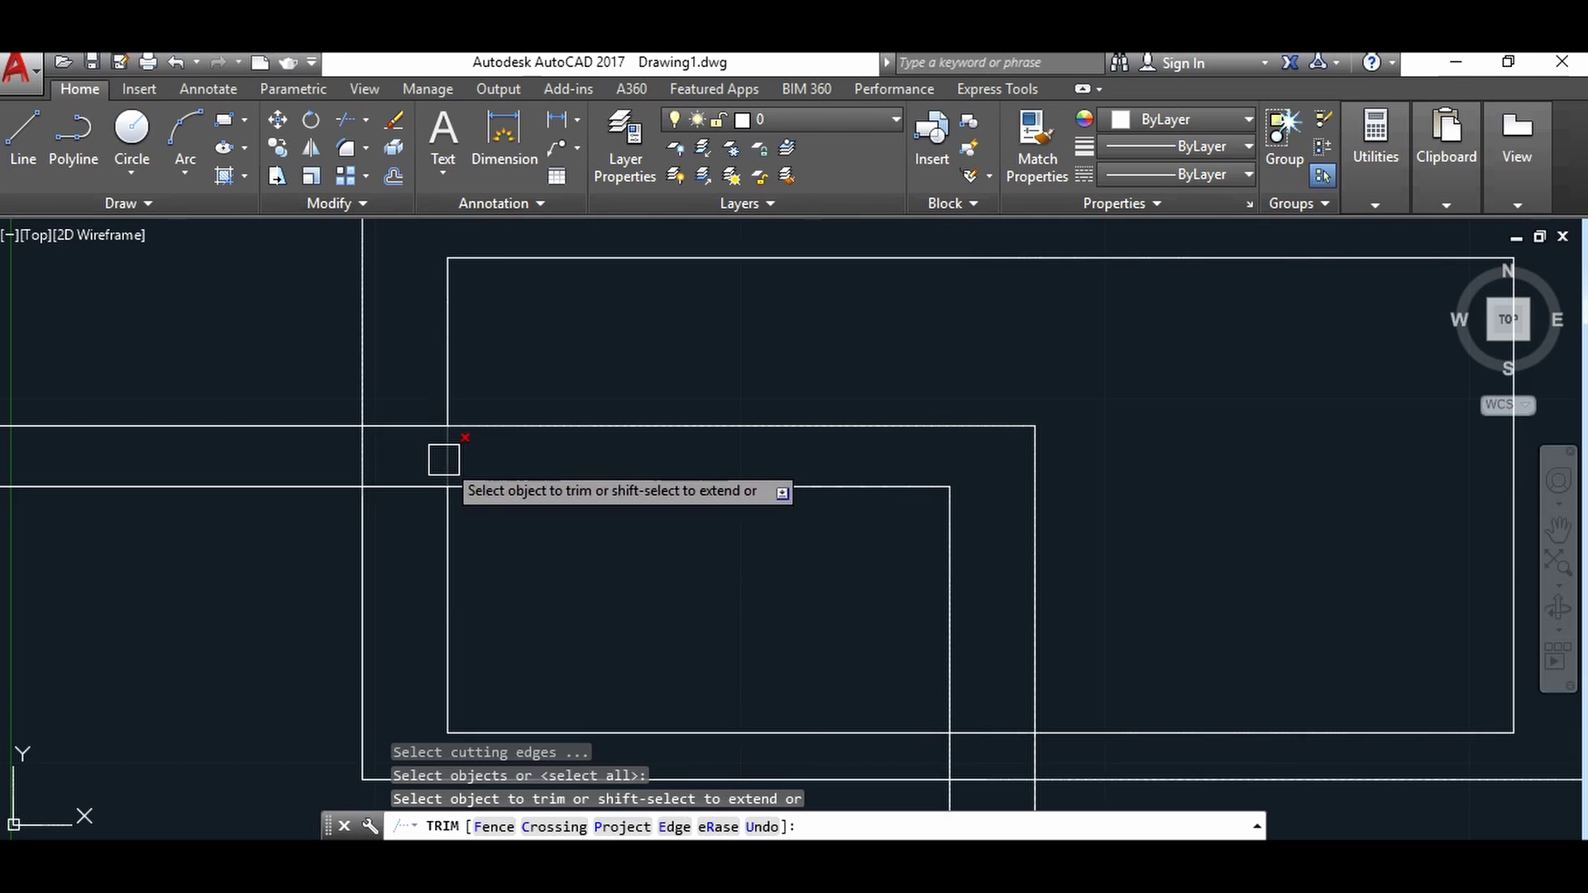
click(444, 459)
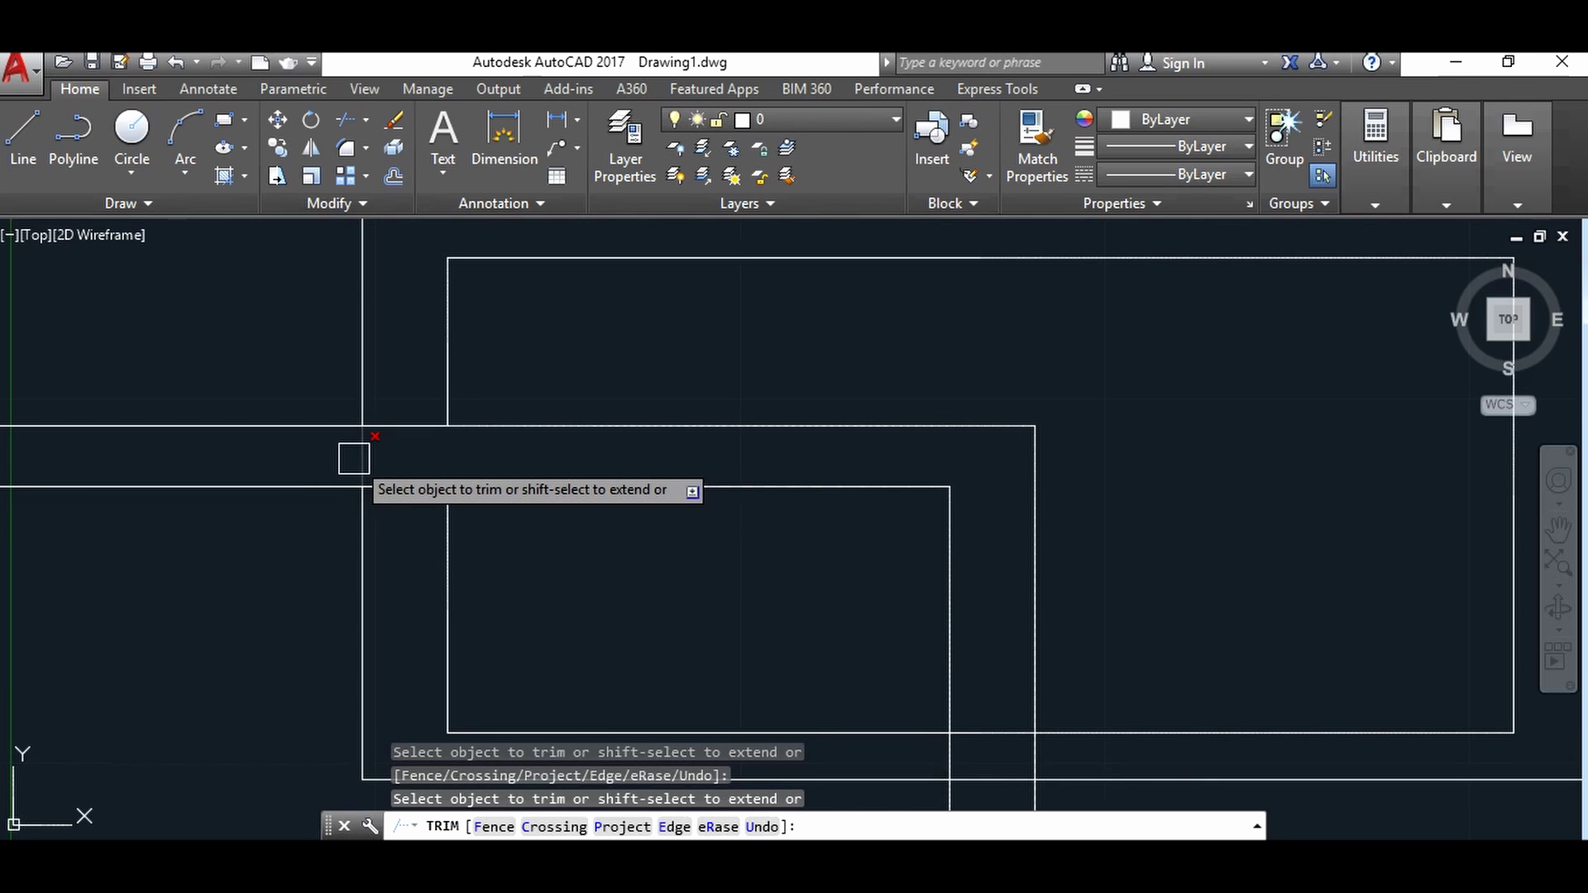
click(354, 458)
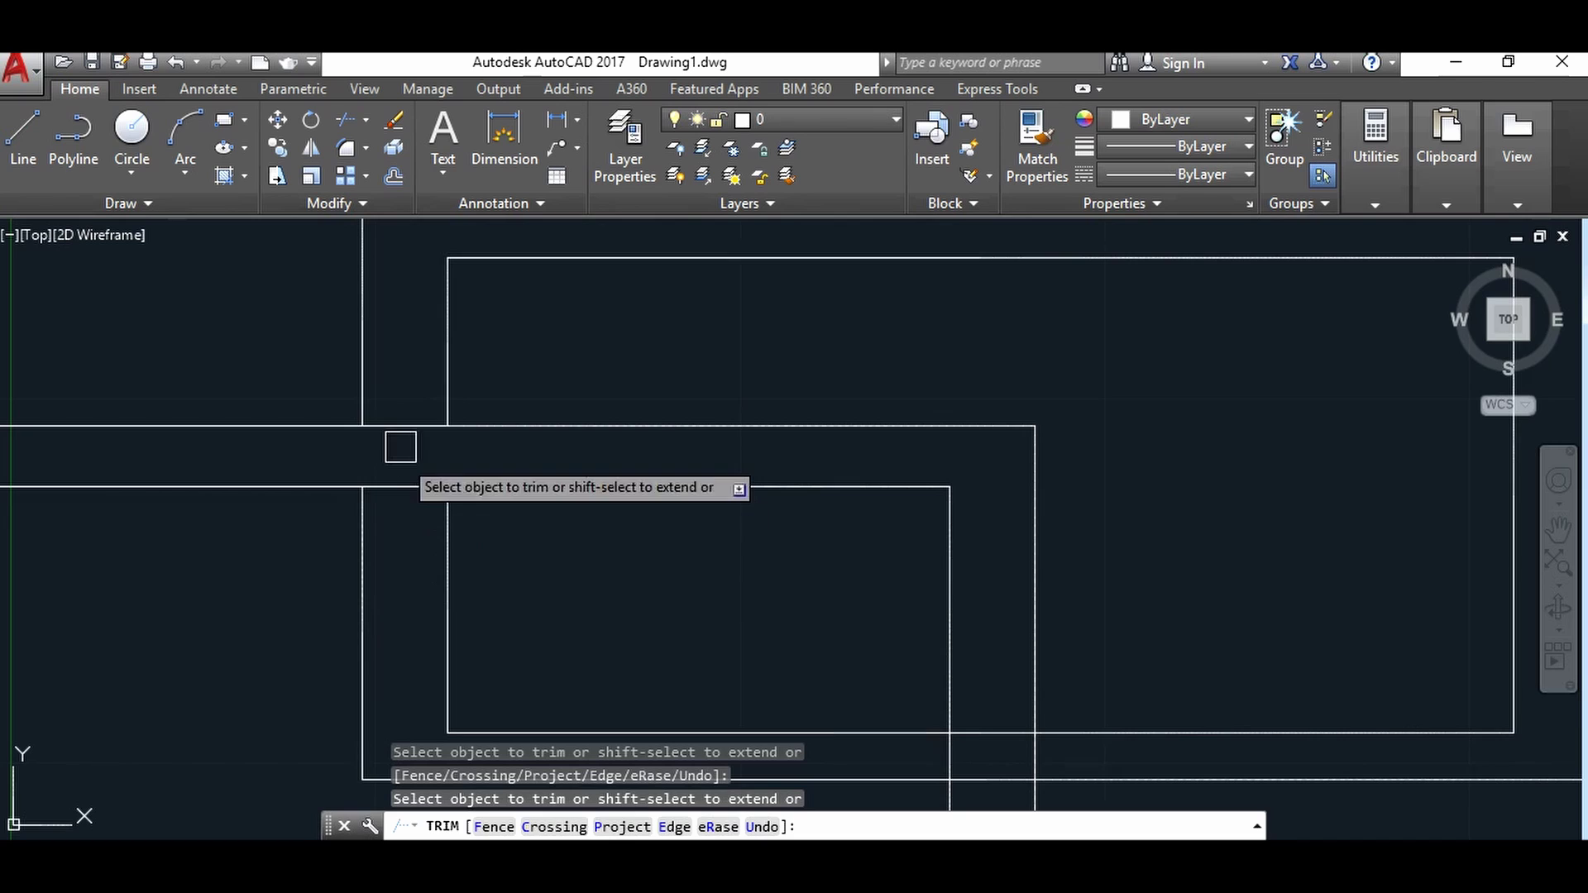
click(983, 736)
scroll(905, 626, down, 2)
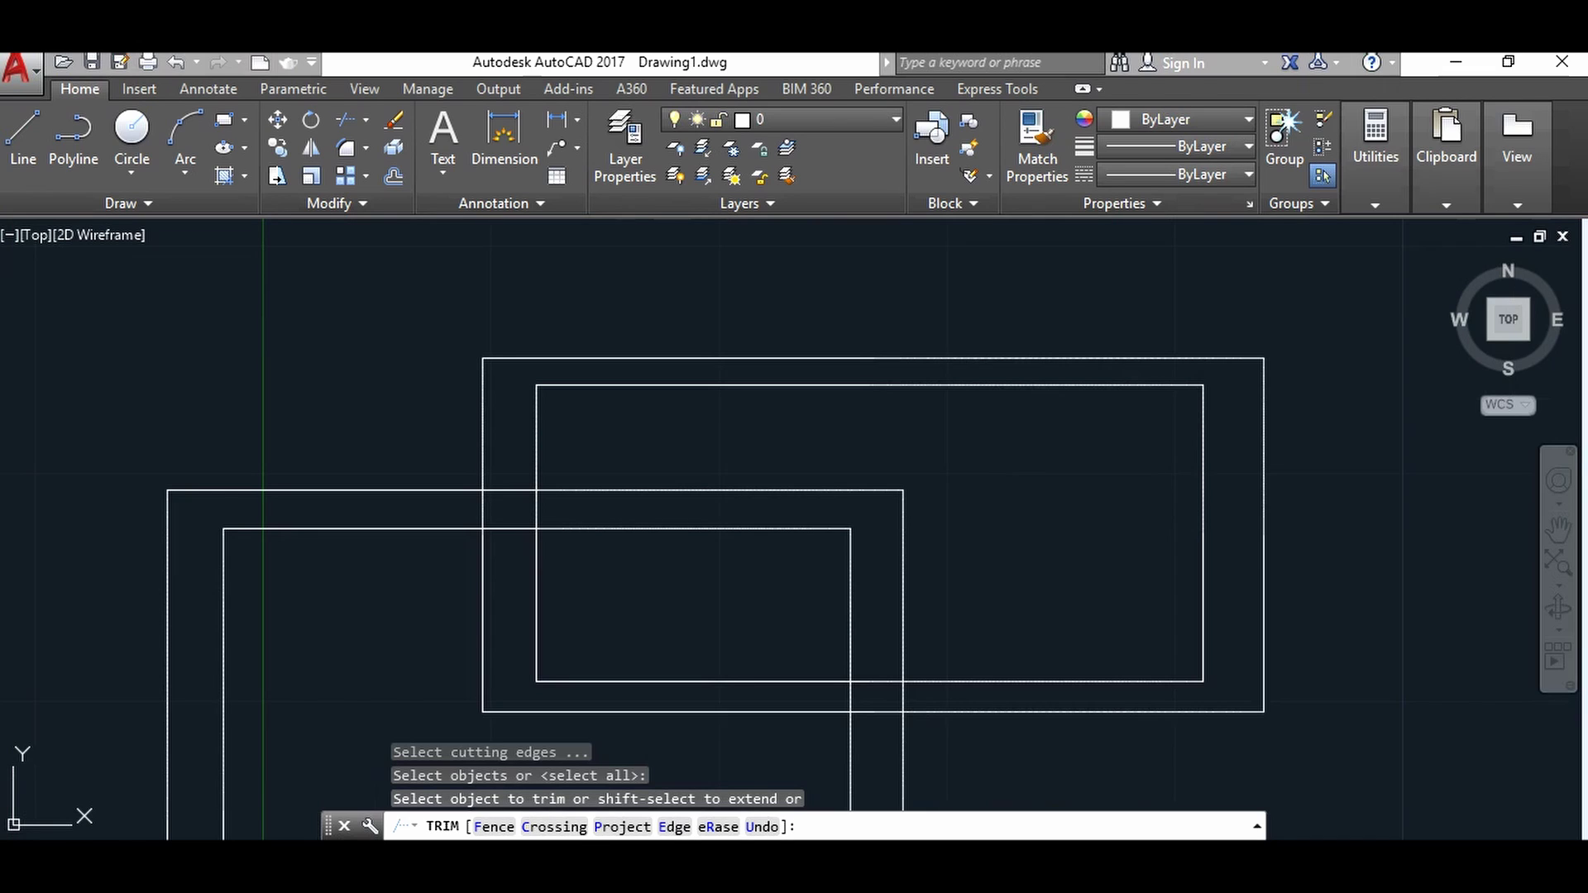
Trim short segments with a crossing window, then clear the lower junction's crossing lines
click(508, 461)
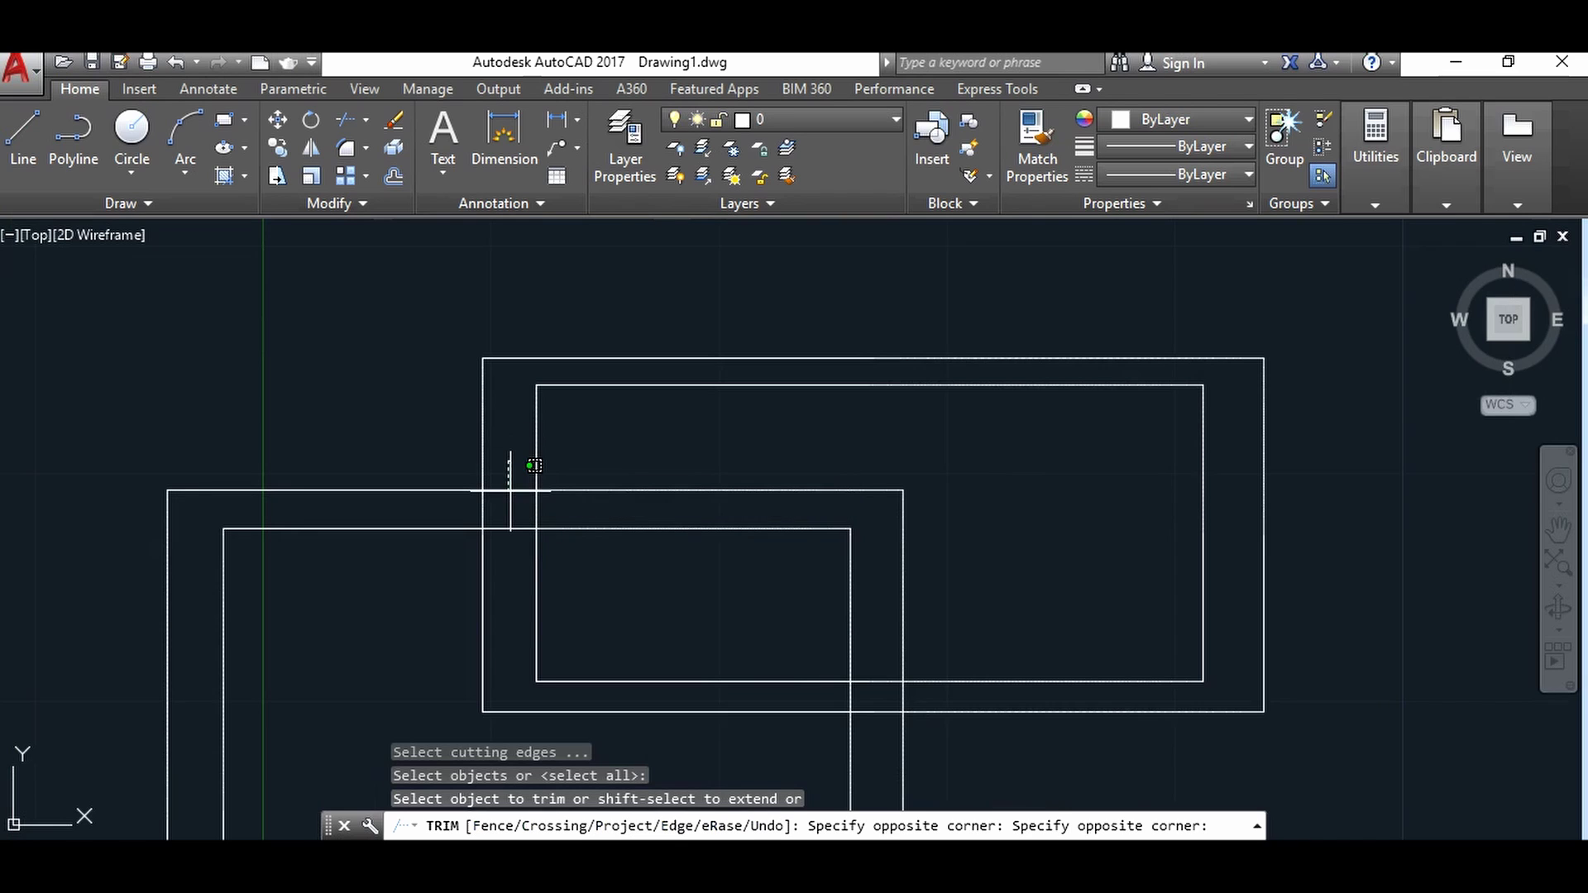
click(512, 562)
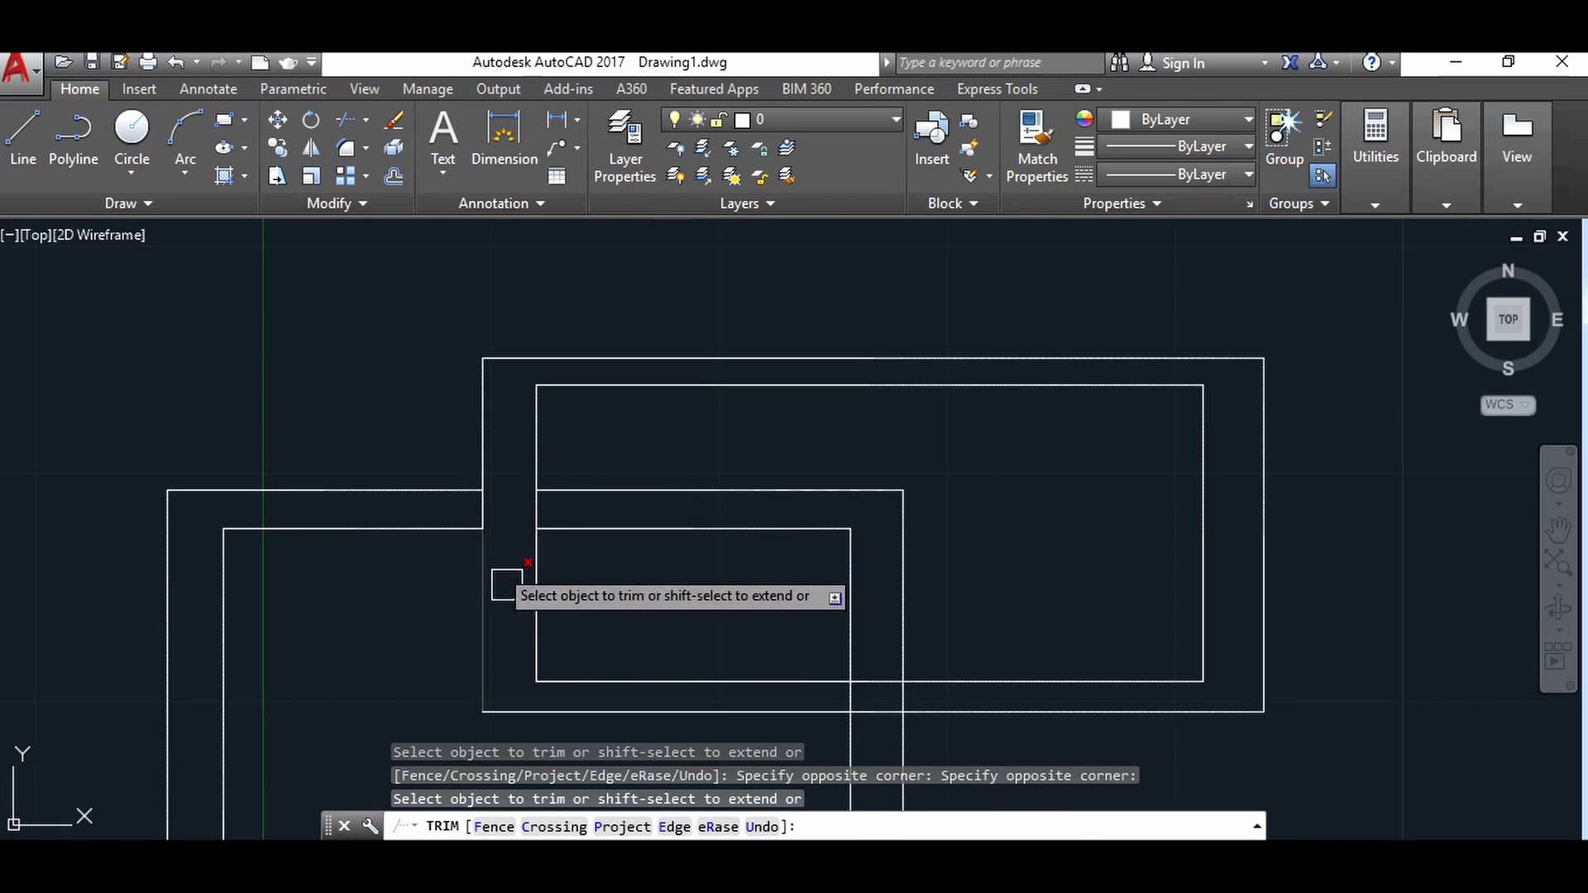
scroll(869, 717, up, 3)
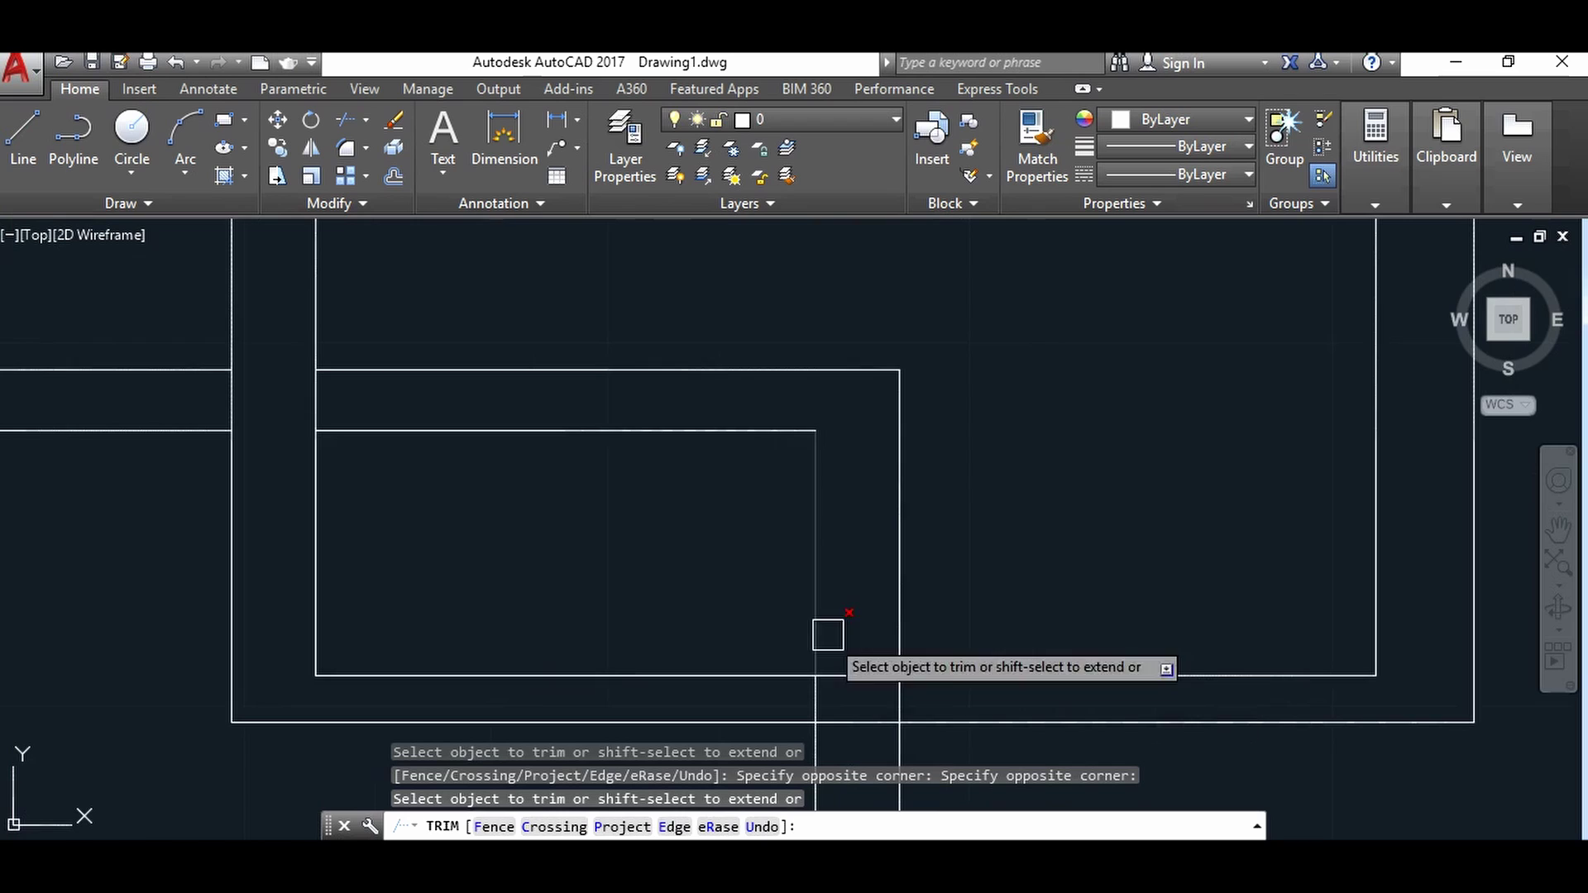
scroll(835, 579, down, 3)
scroll(850, 637, up, 2)
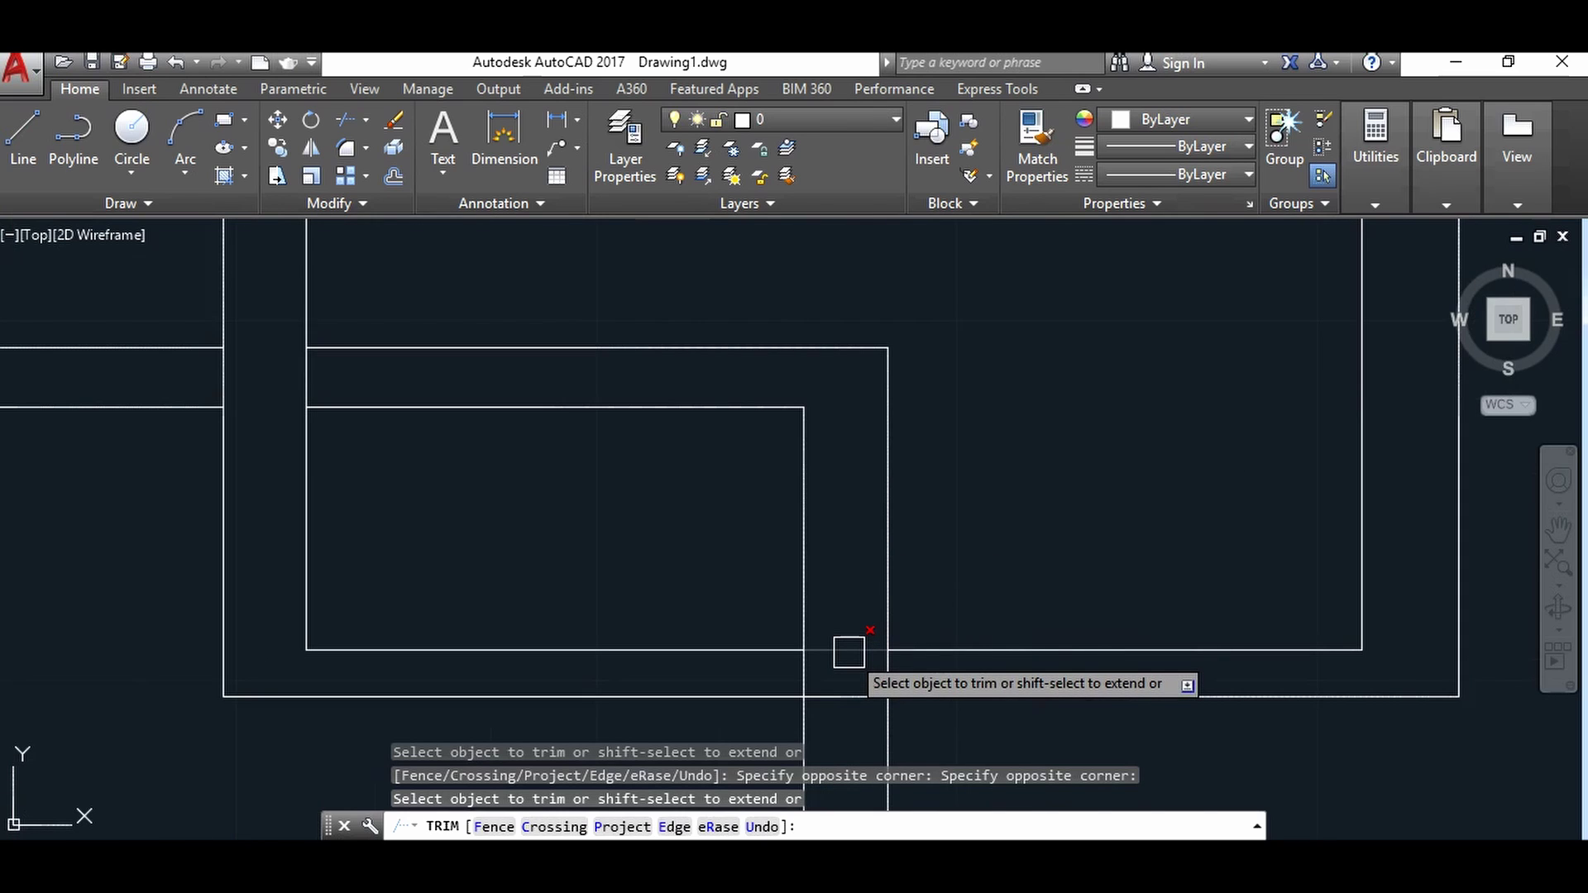
click(850, 653)
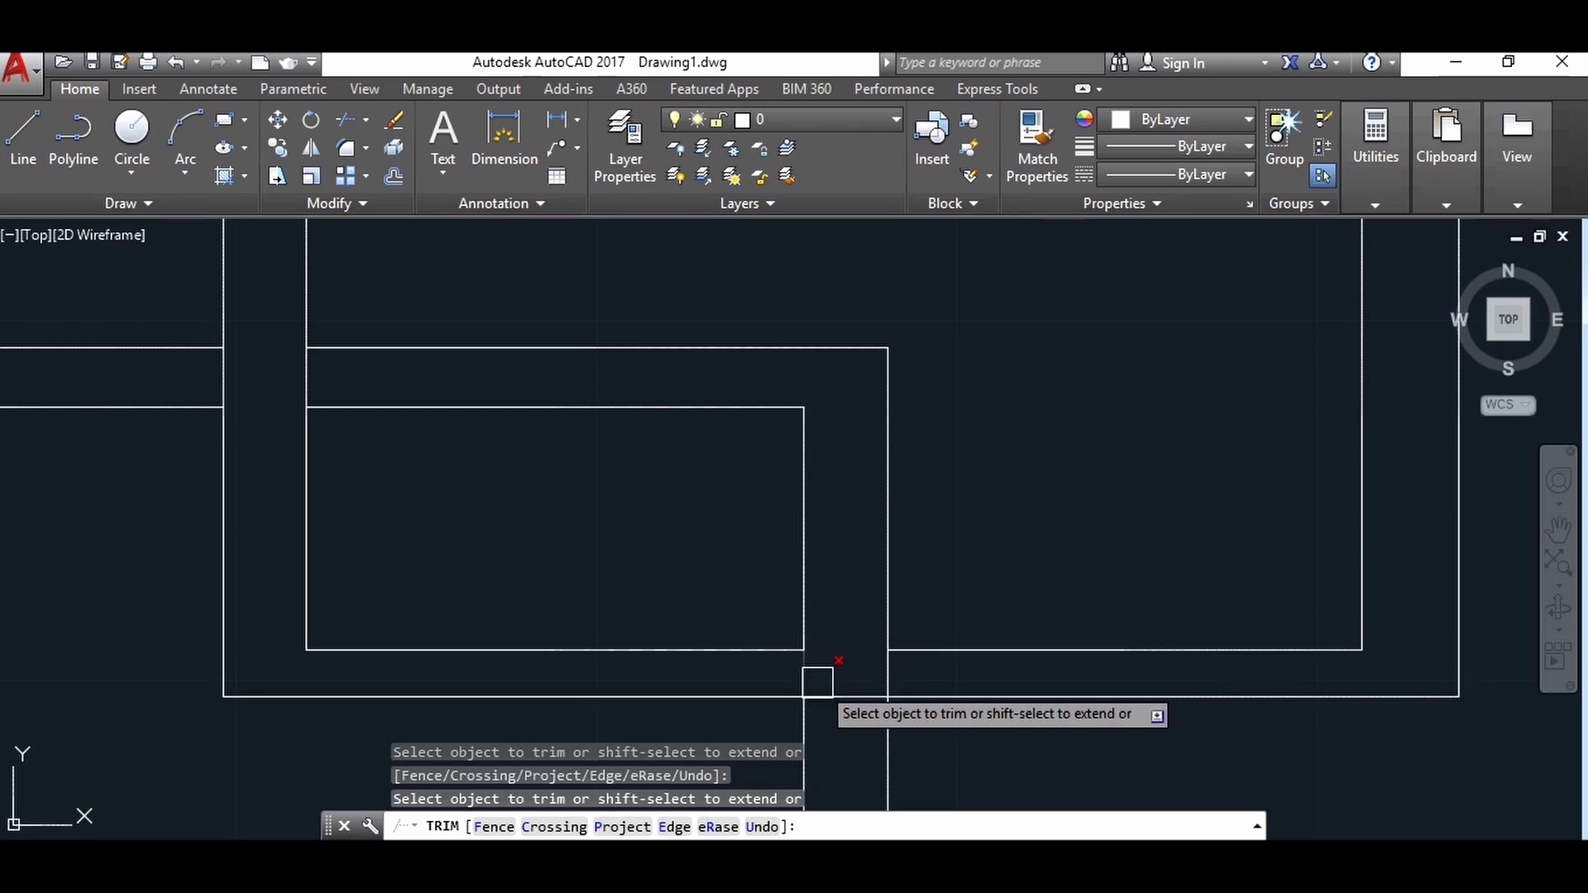
click(806, 675)
click(890, 672)
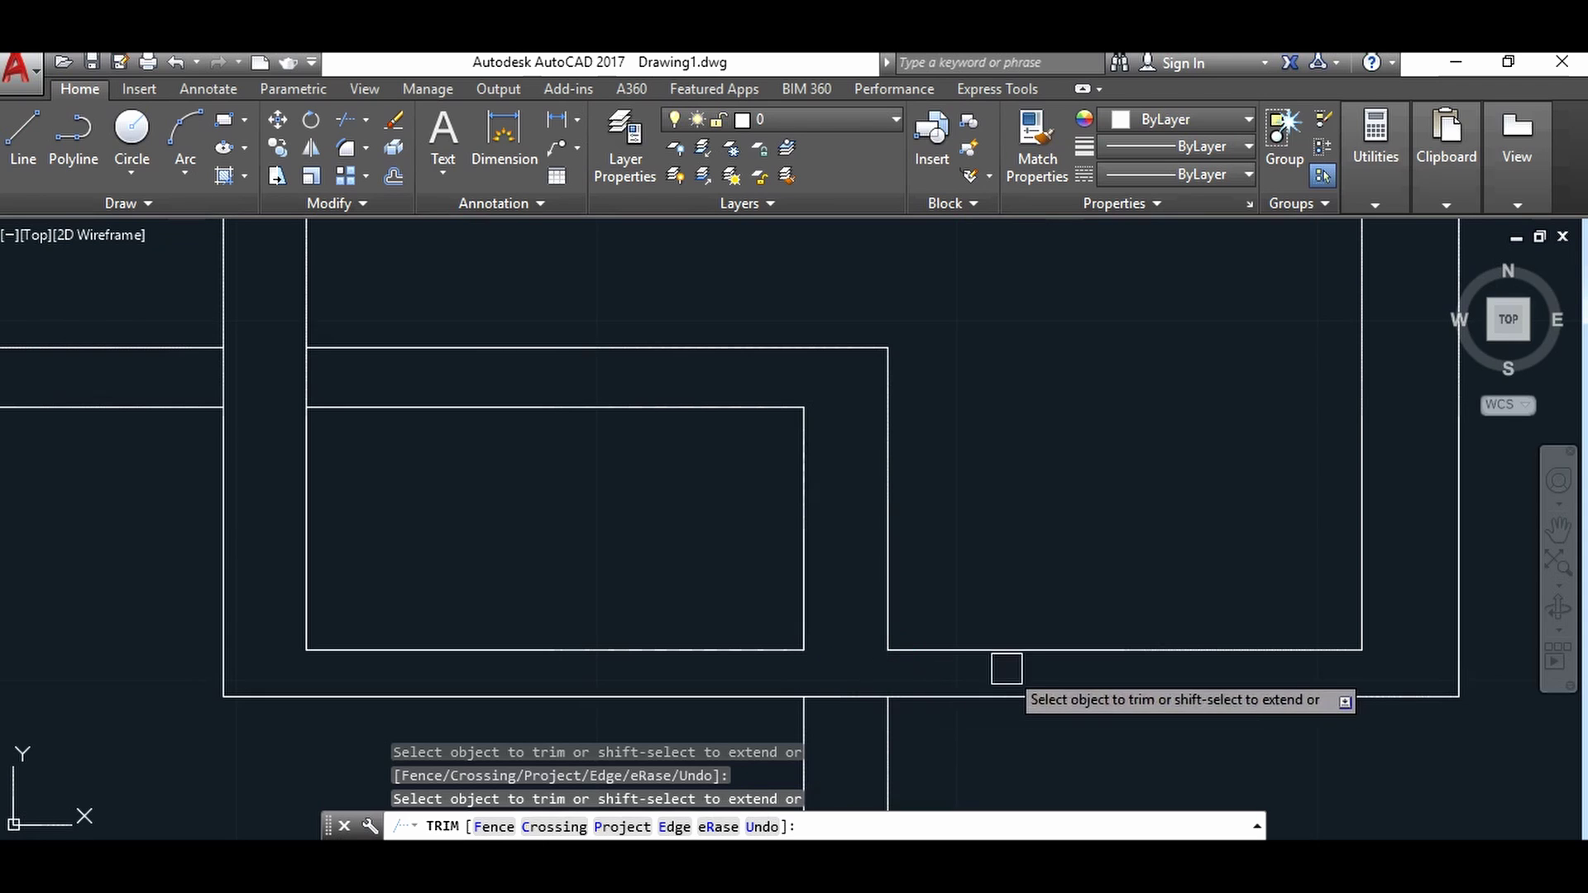
scroll(1007, 669, down, 2)
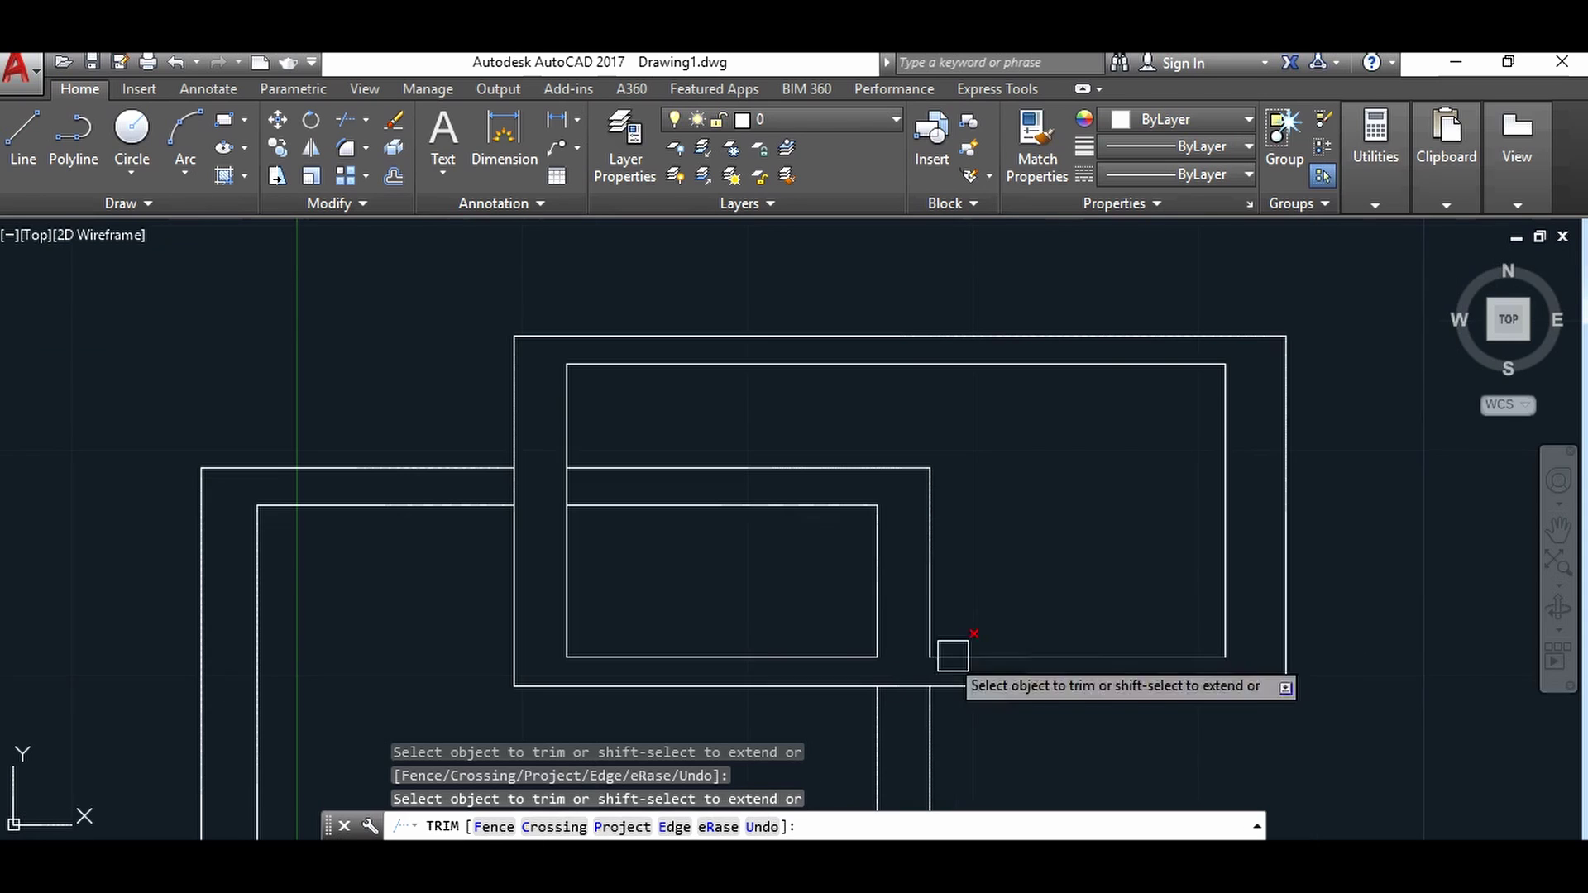
Trim the vertical segments crossing the upper wall at the upper junction
click(564, 483)
scroll(512, 492, up, 2)
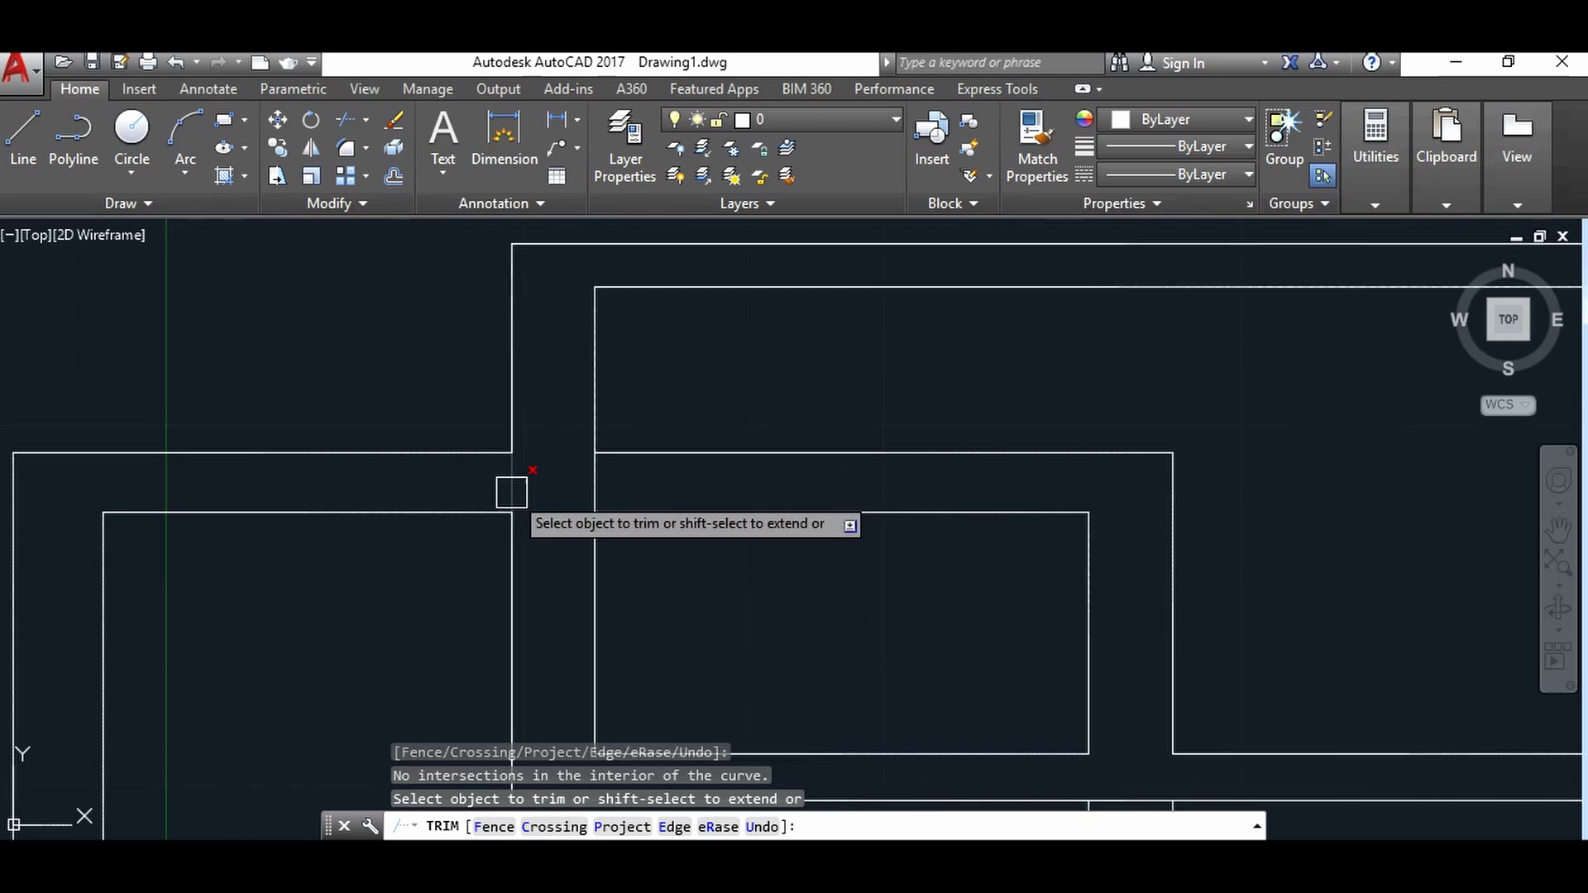
click(511, 492)
click(594, 478)
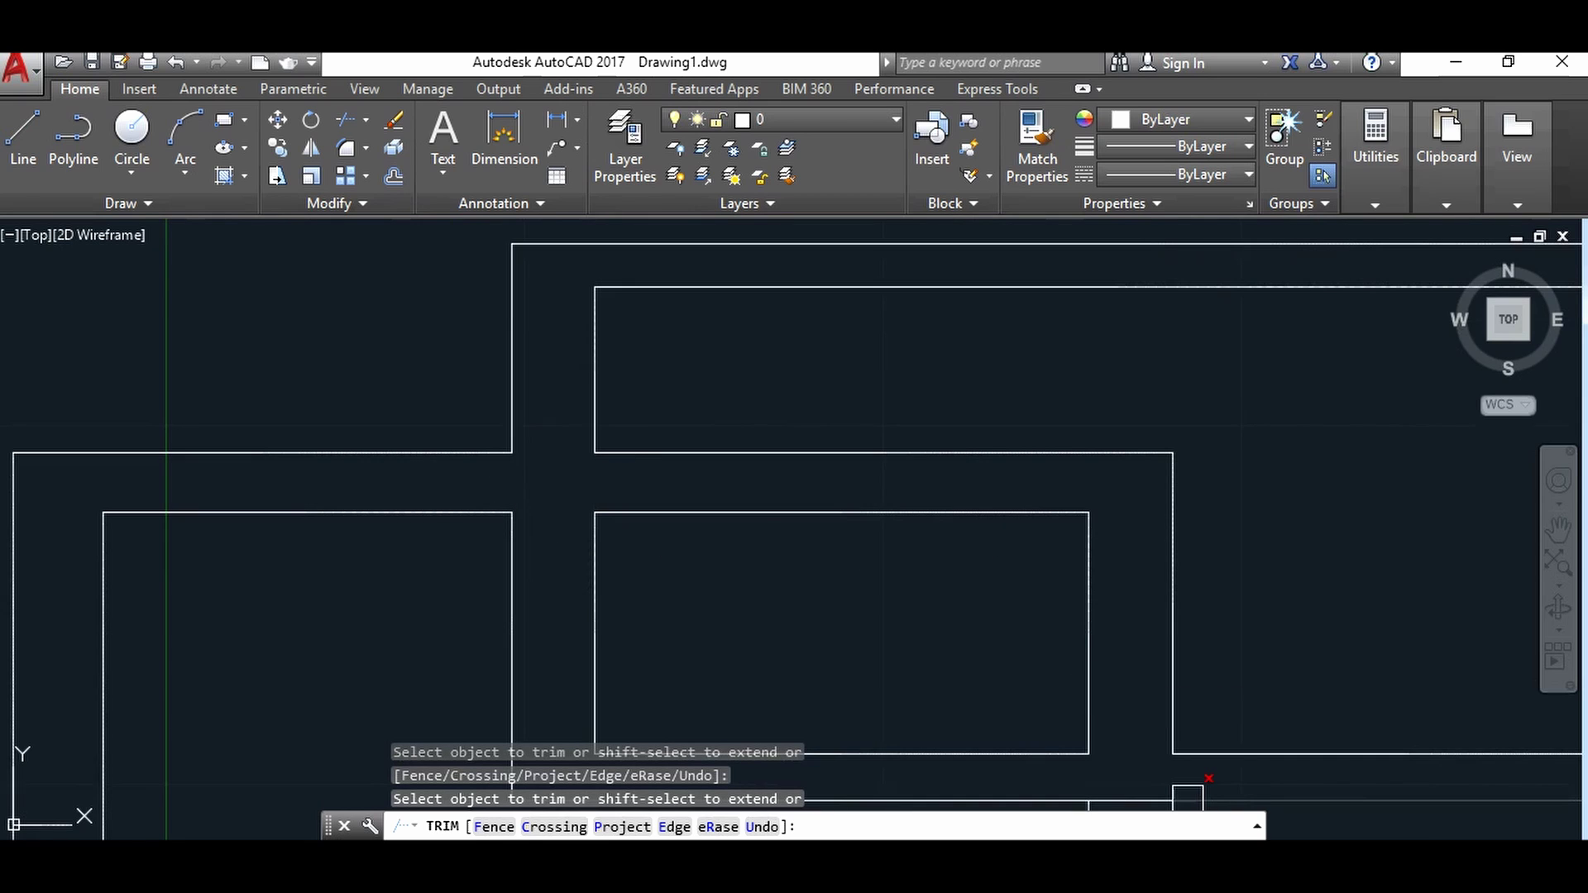
scroll(819, 571, down, 2)
scroll(819, 571, down, 2)
scroll(819, 571, down, 1)
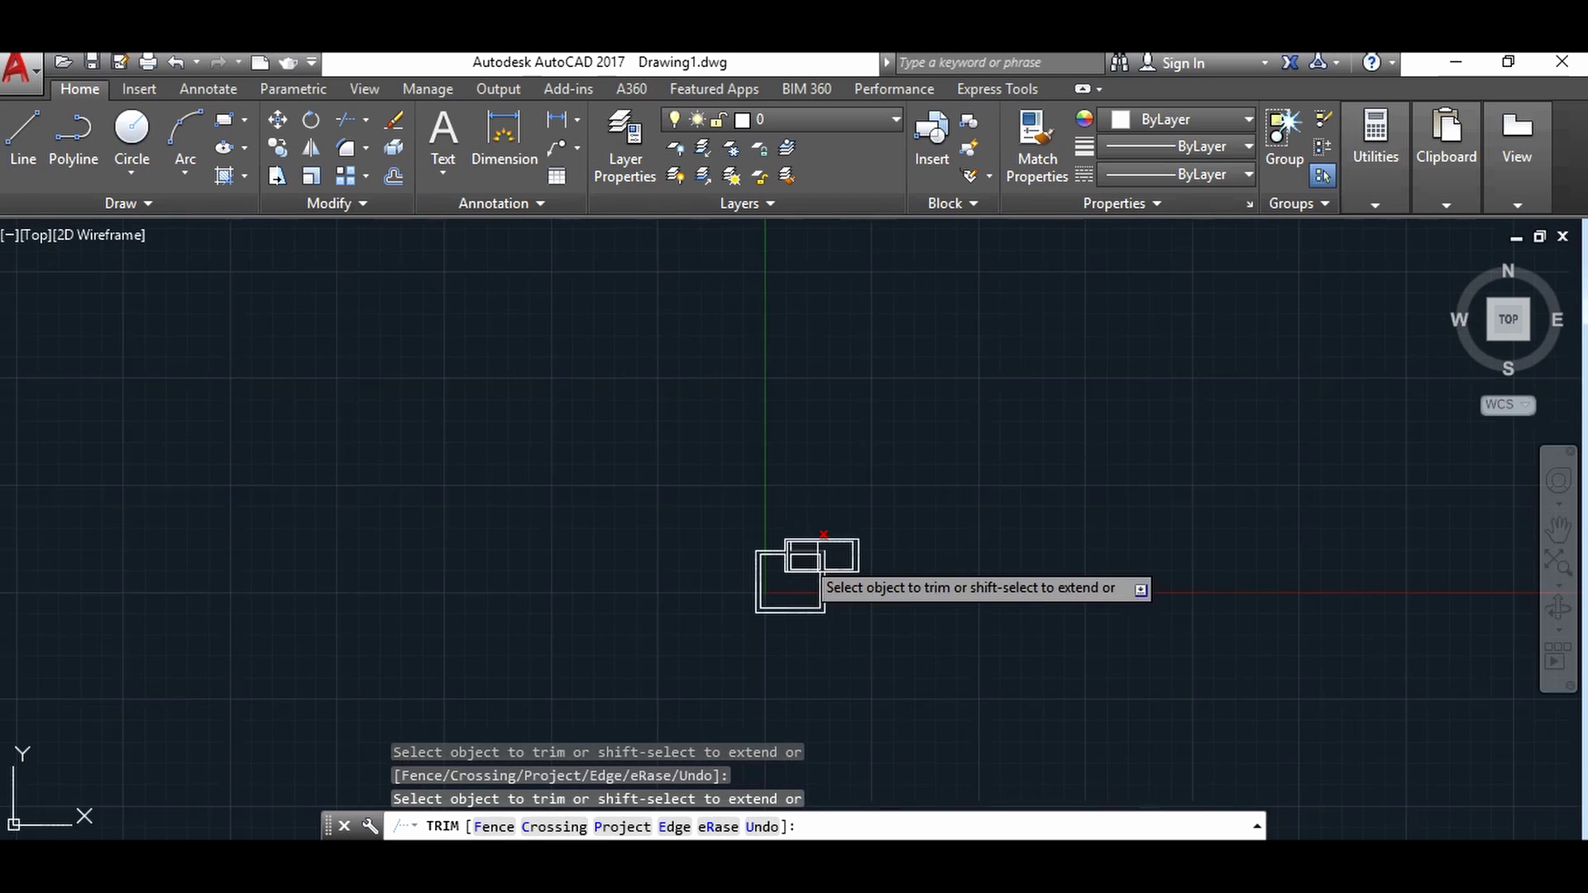
scroll(805, 557, up, 5)
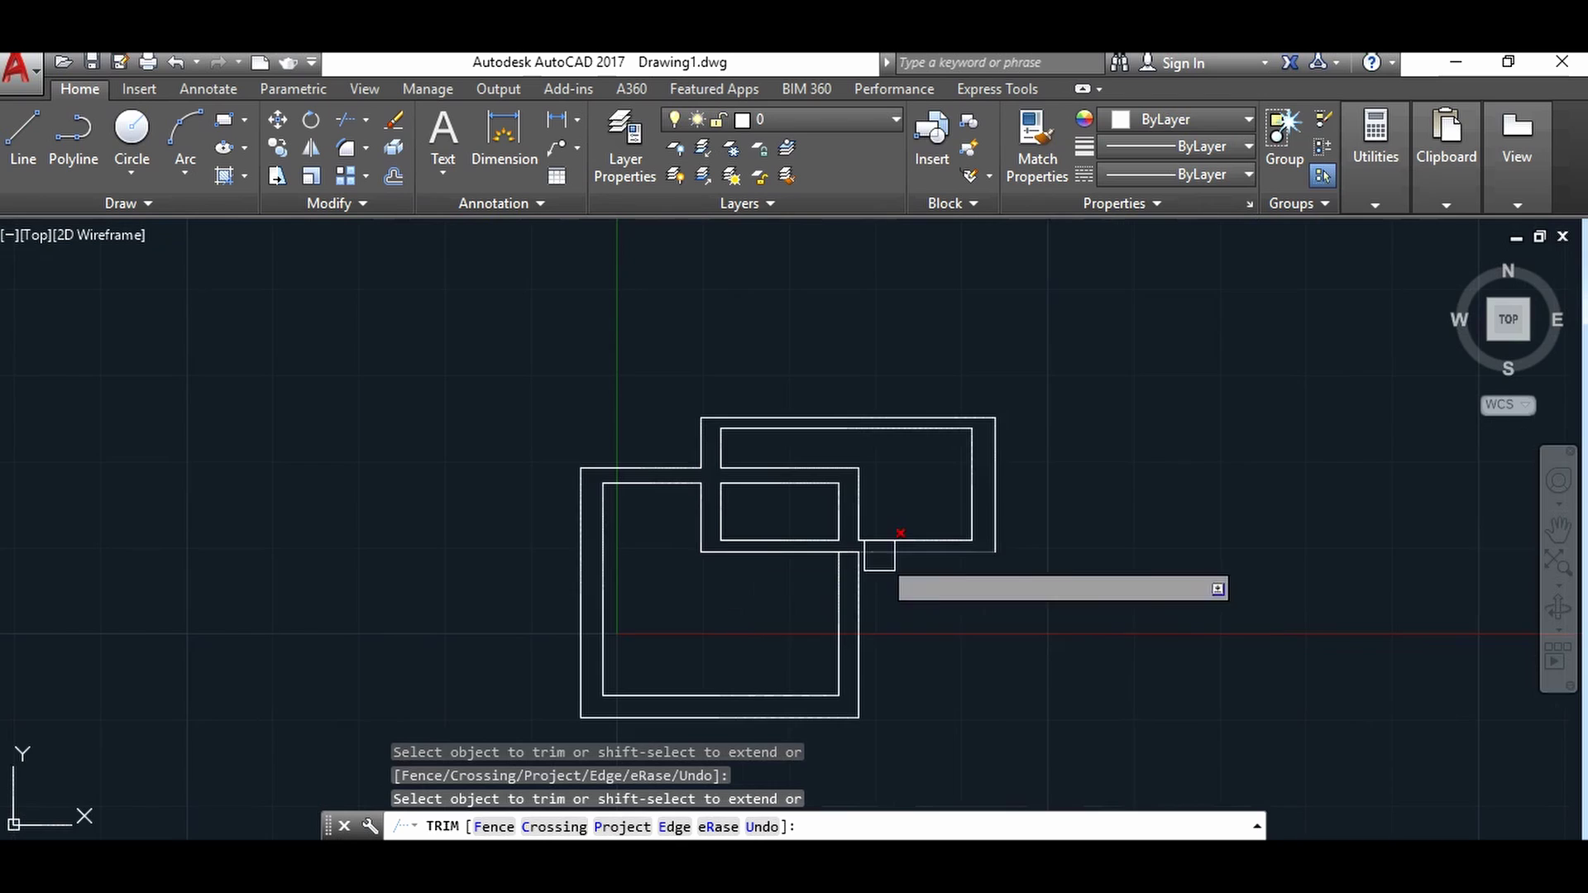
scroll(828, 546, up, 3)
scroll(819, 539, up, 3)
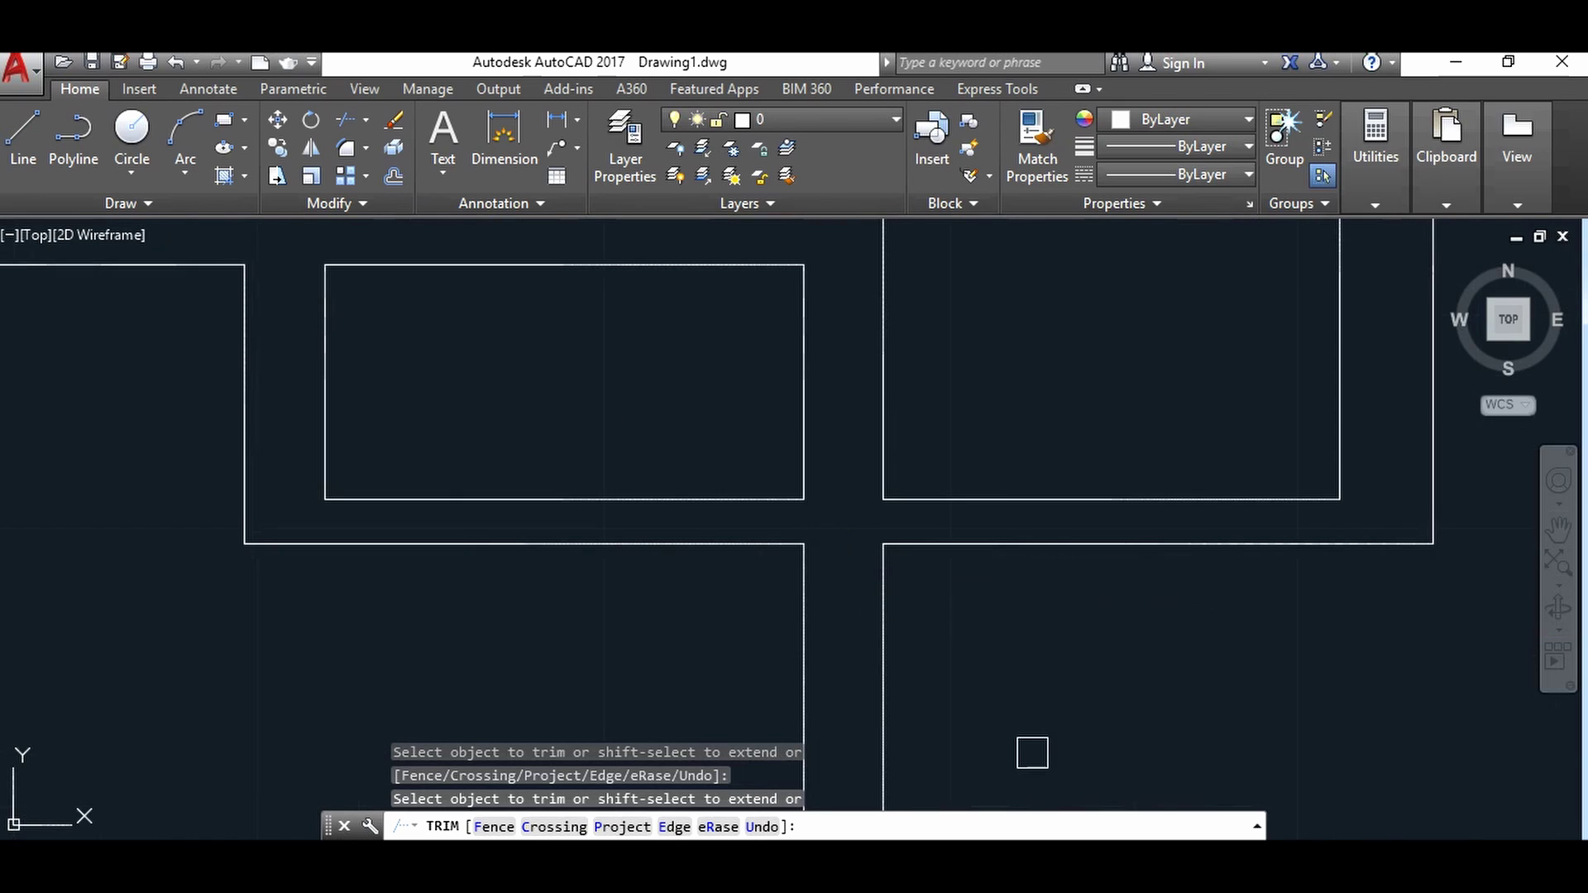